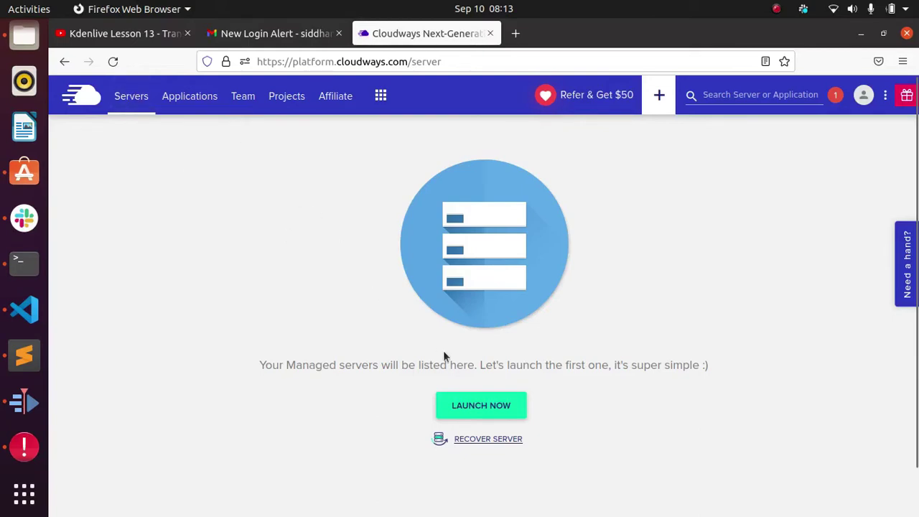
# Start launching a new managed server and choose Magento Version 2.4.4 (with Elasticsearch) as its application
pyautogui.click(480, 405)
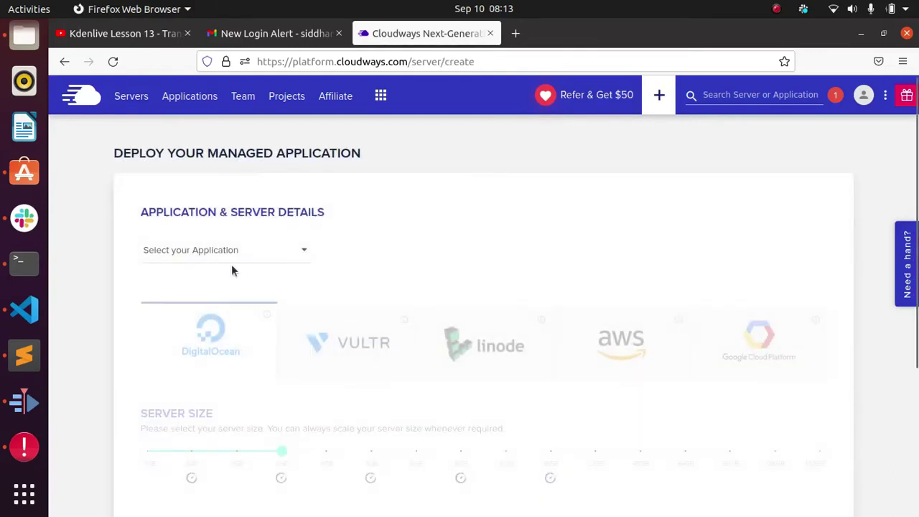
pyautogui.click(220, 248)
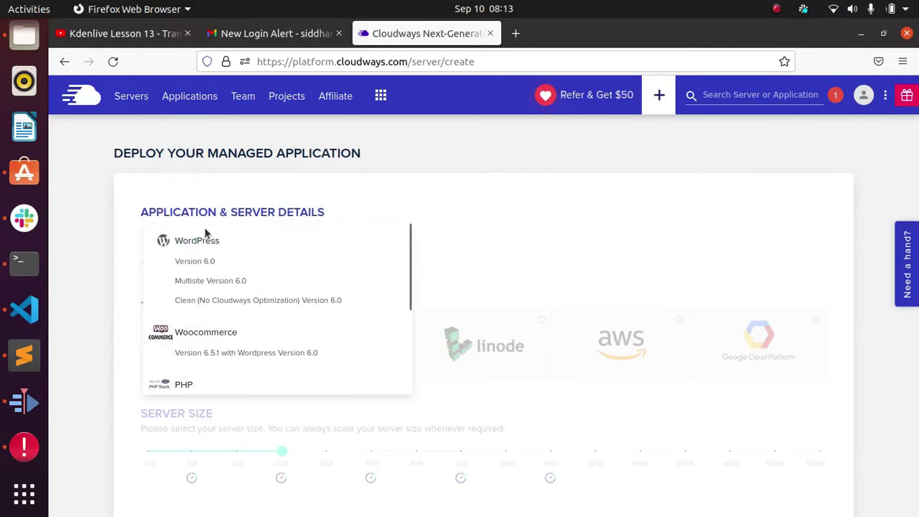
pyautogui.scroll(-4, 208, 371)
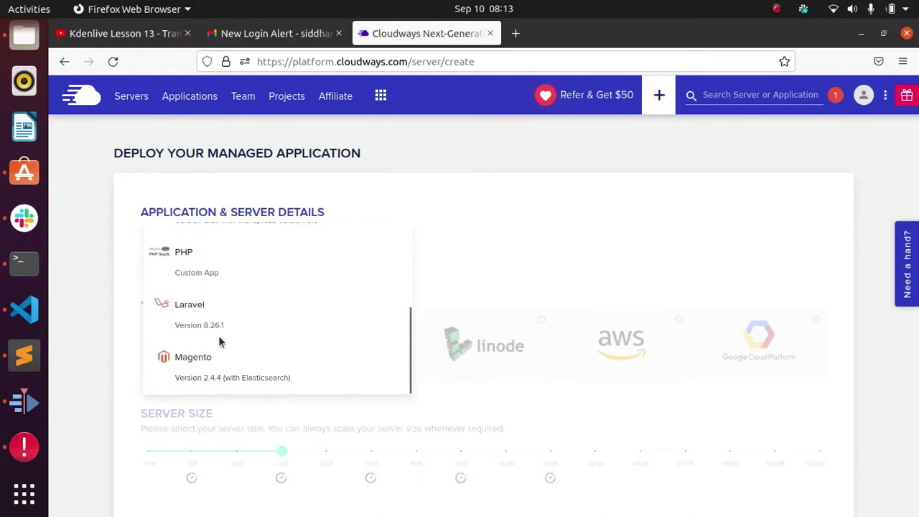
pyautogui.click(195, 365)
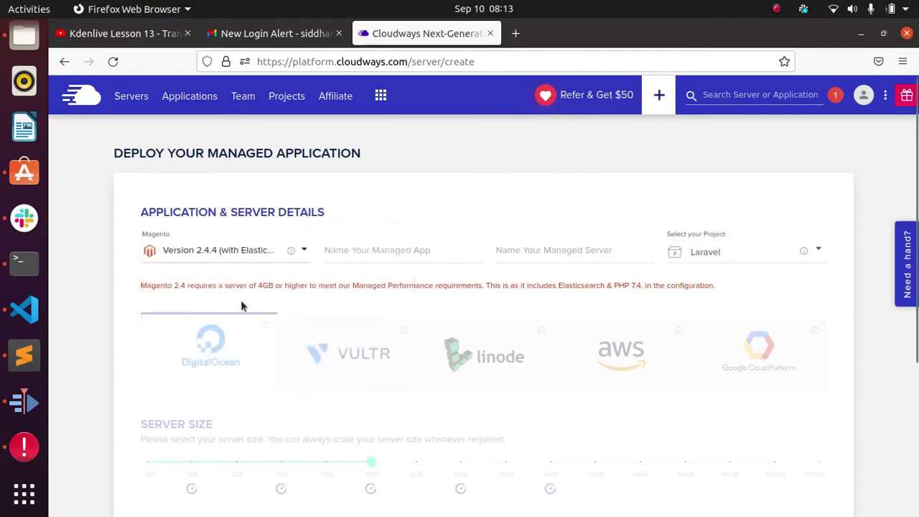
# Name both the managed app and the managed server RealMagento, keeping Laravel as the project
pyautogui.click(347, 256)
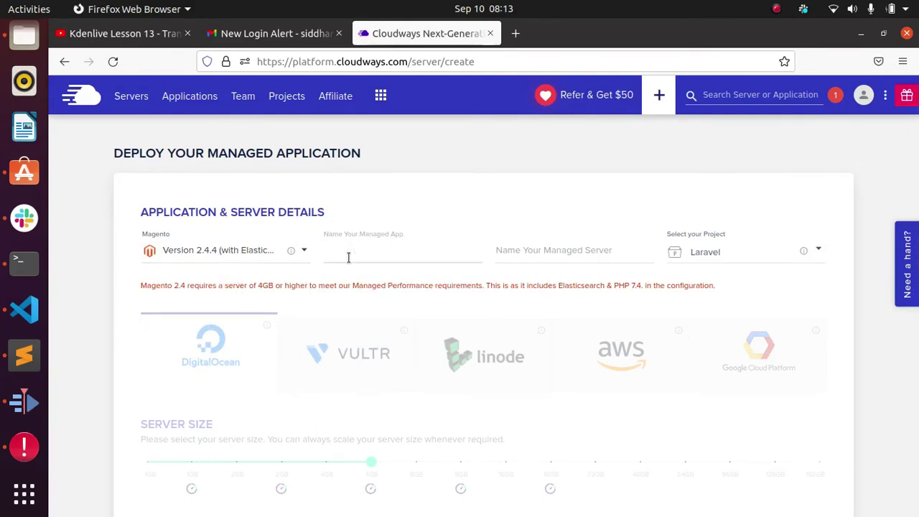
pyautogui.write('RealMagento')
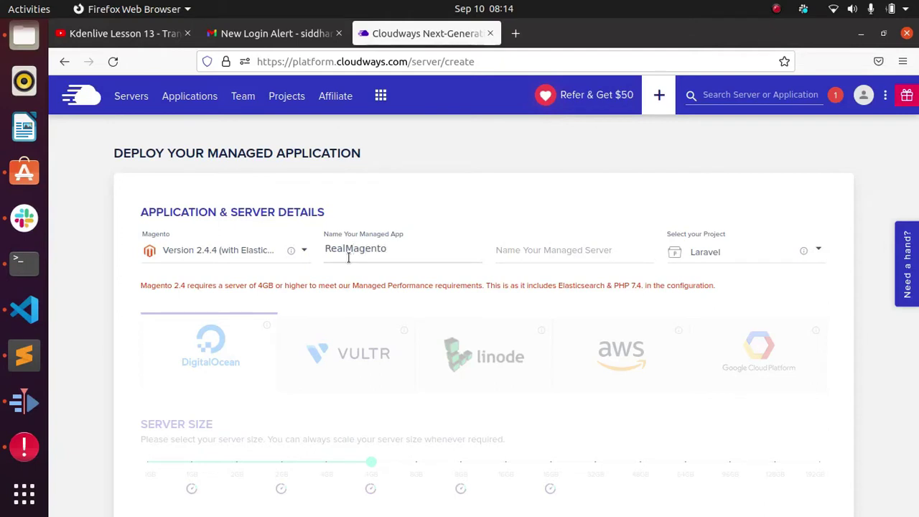
pyautogui.doubleClick(349, 258)
pyautogui.hotkey('ctrl', 'c')
pyautogui.press('Tab')
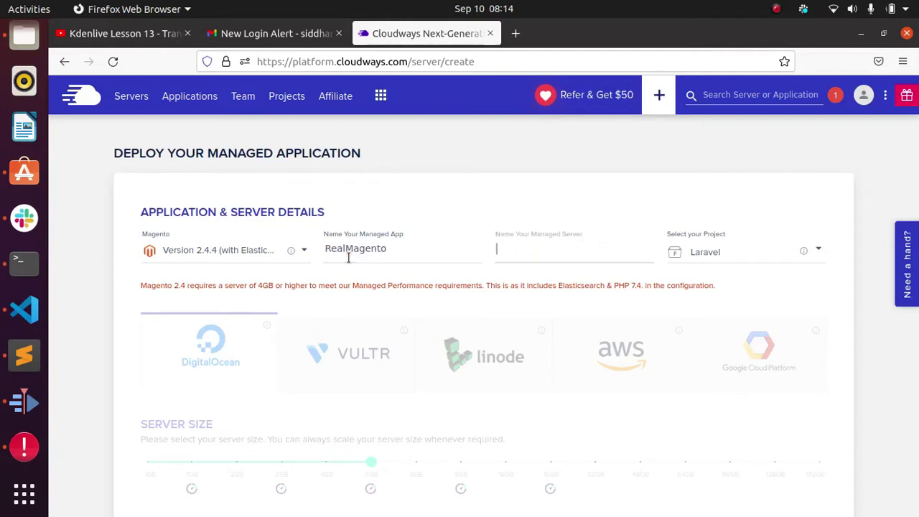
pyautogui.hotkey('ctrl', 'v')
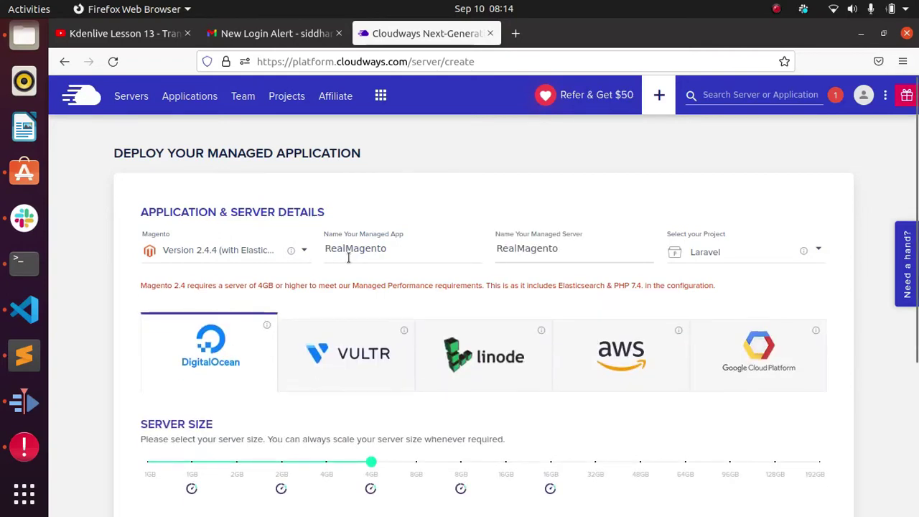
pyautogui.click(701, 256)
pyautogui.click(710, 254)
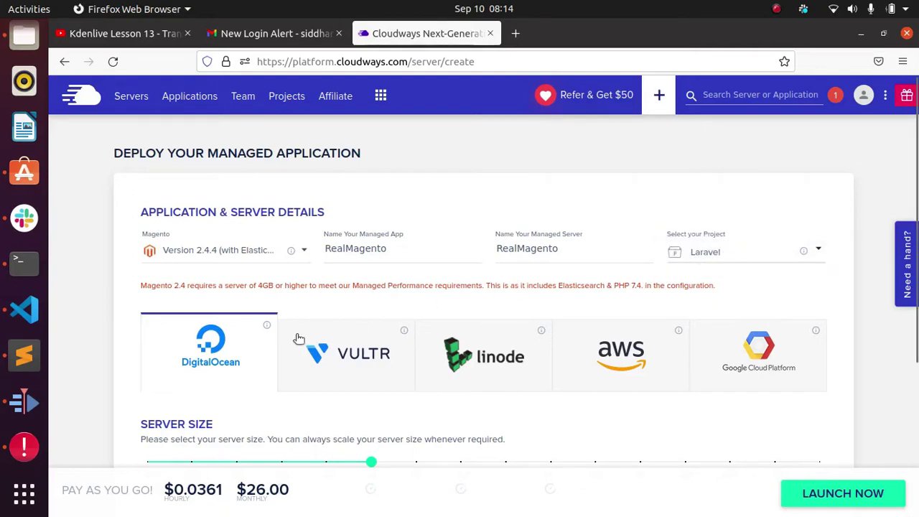
# Review the DigitalOcean server size and location settings in the deployment form
pyautogui.scroll(-3, 251, 351)
pyautogui.scroll(3, 250, 352)
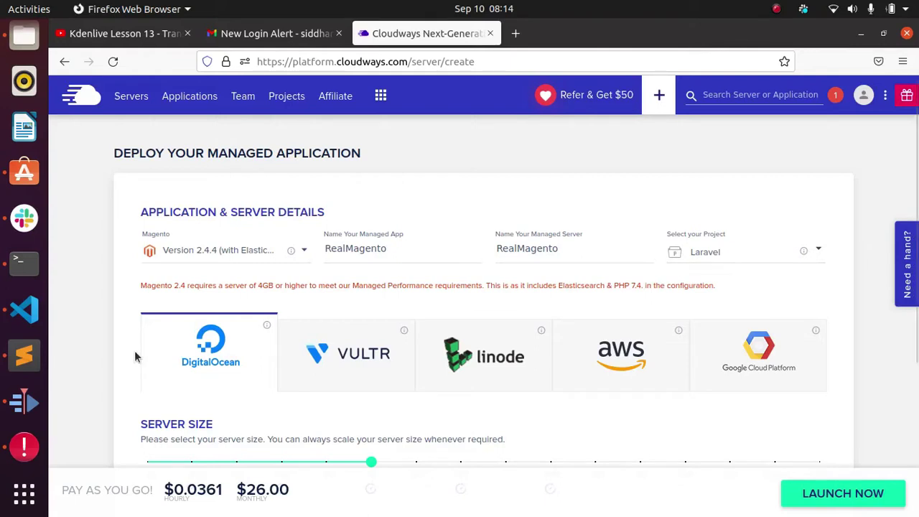
pyautogui.scroll(-4, 135, 356)
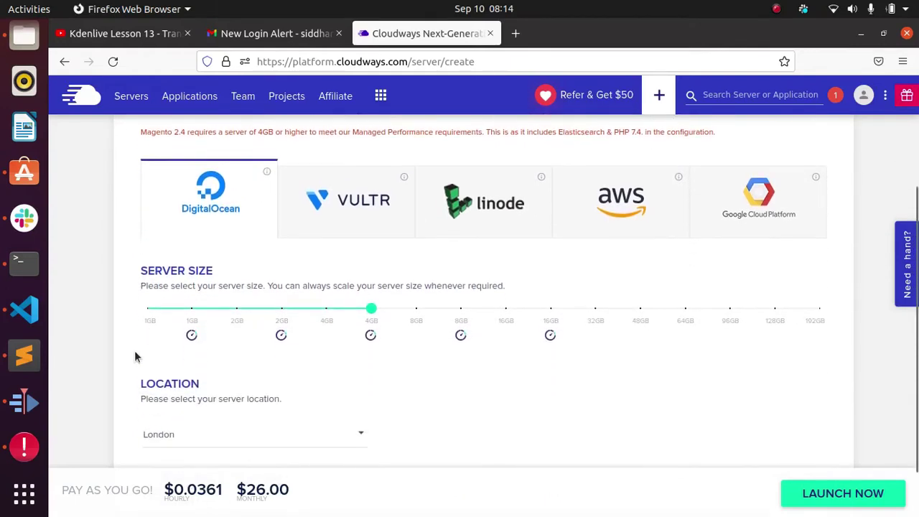
pyautogui.scroll(1, 135, 357)
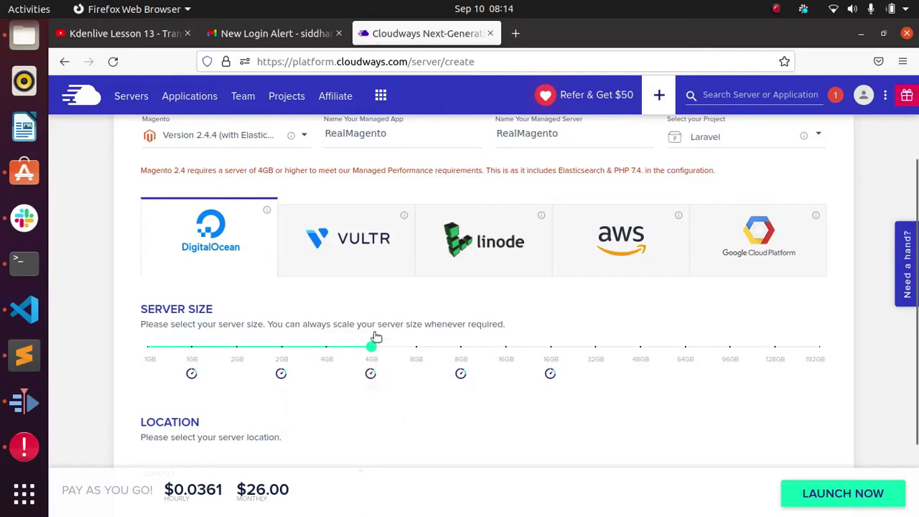
# Compare Vultr with DigitalOcean, returning to DigitalOcean to examine its server size, location and monthly price
pyautogui.click(340, 262)
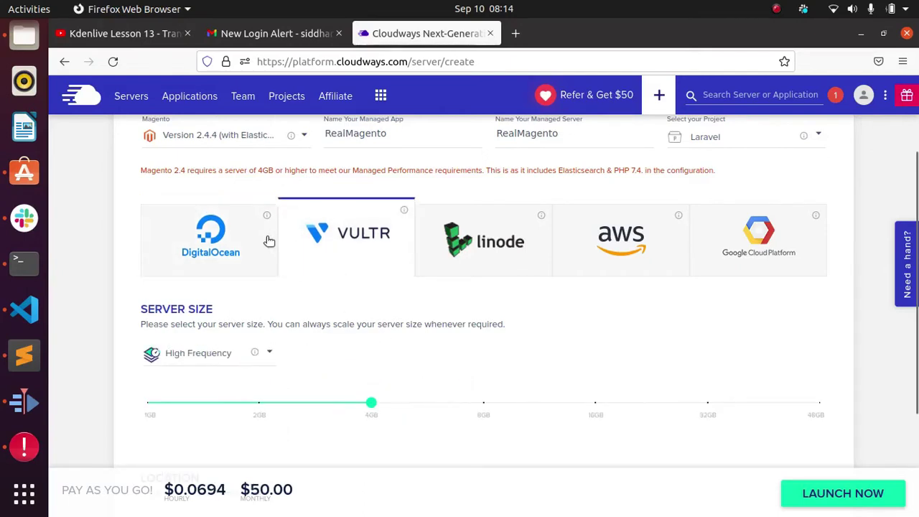
pyautogui.click(268, 239)
pyautogui.scroll(-3, 366, 361)
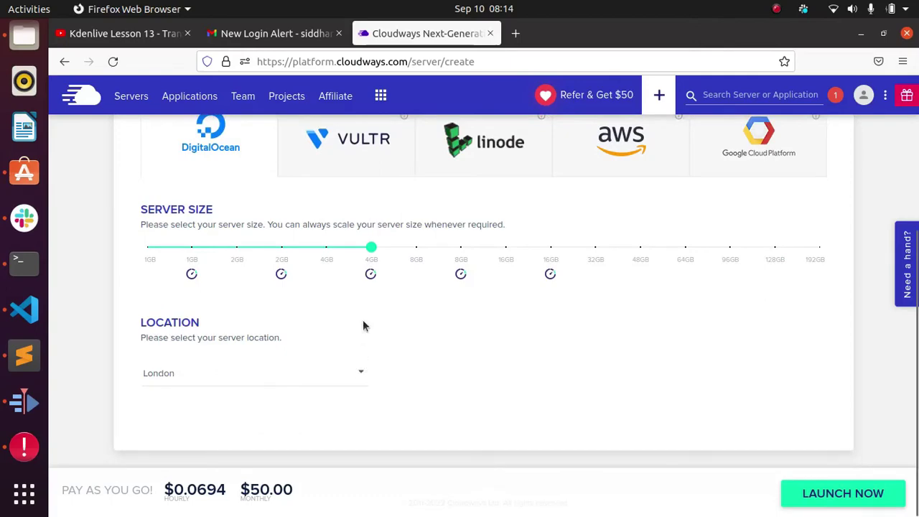
pyautogui.moveTo(373, 258)
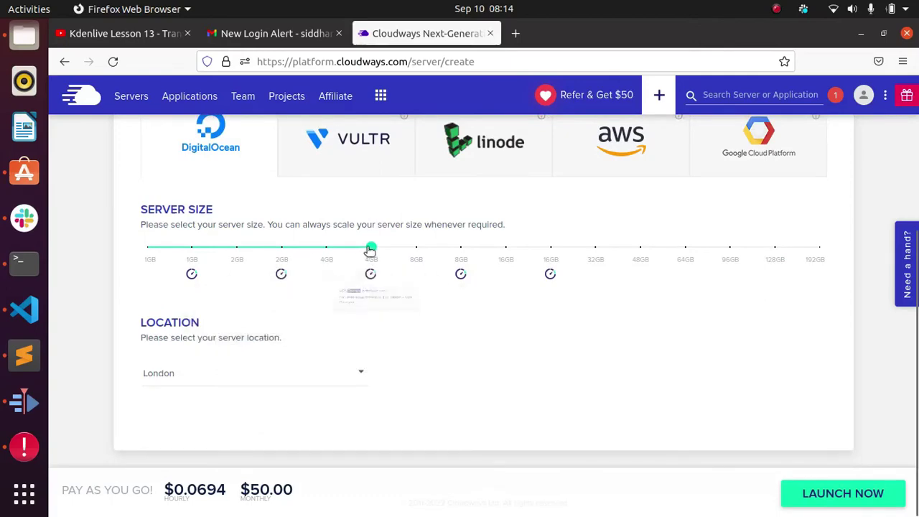
pyautogui.scroll(5, 353, 349)
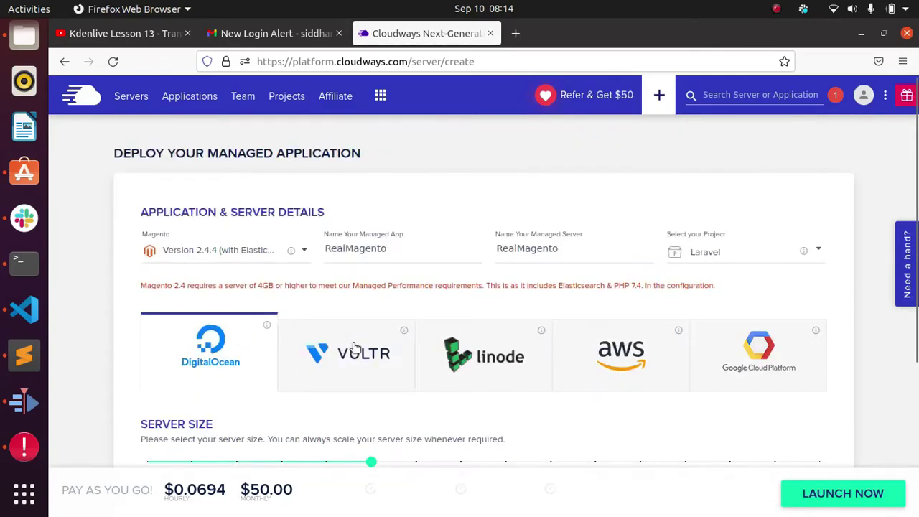
pyautogui.scroll(-2, 353, 348)
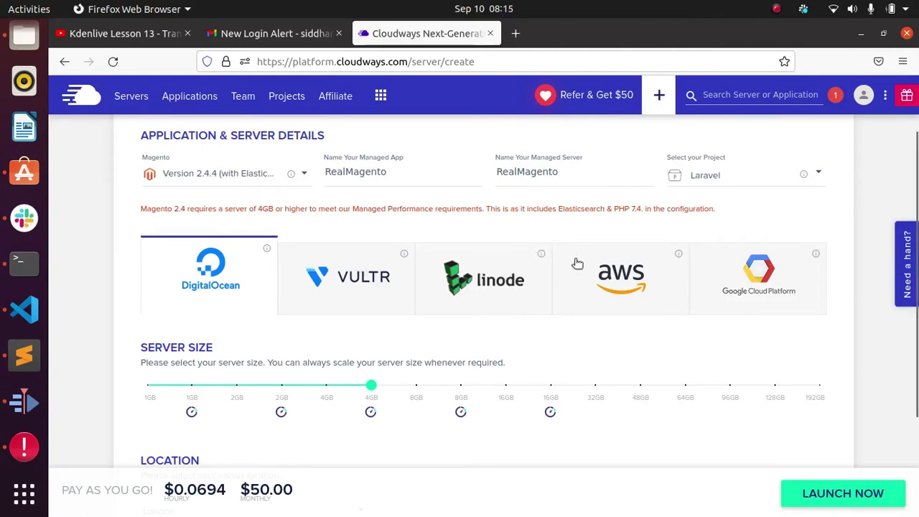
pyautogui.scroll(-3, 406, 374)
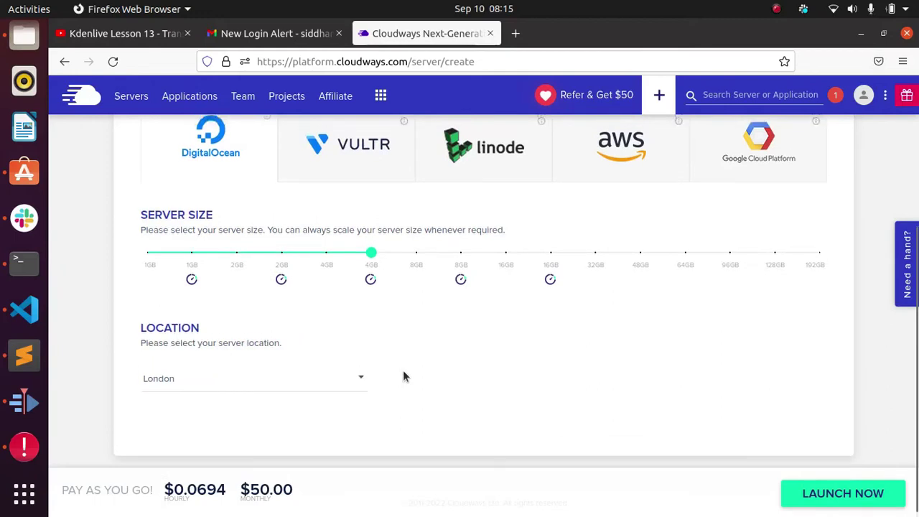
pyautogui.scroll(3, 402, 376)
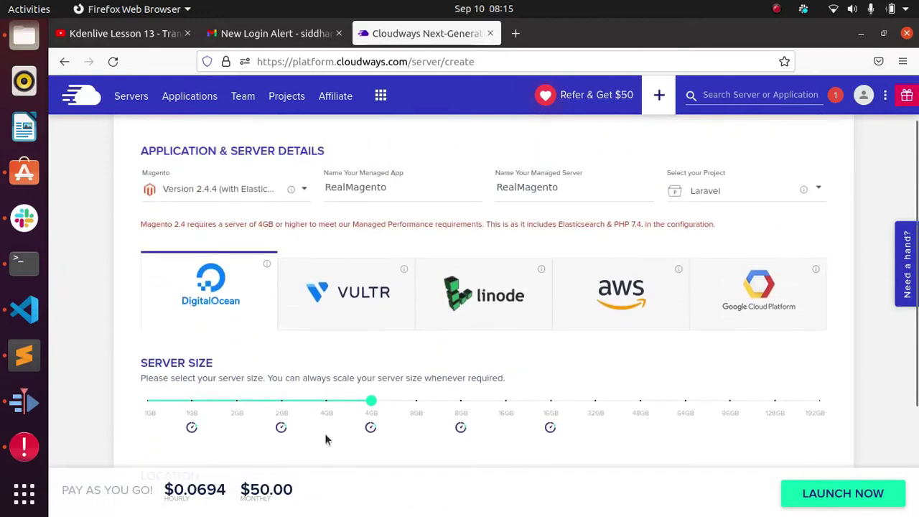
pyautogui.doubleClick(246, 489)
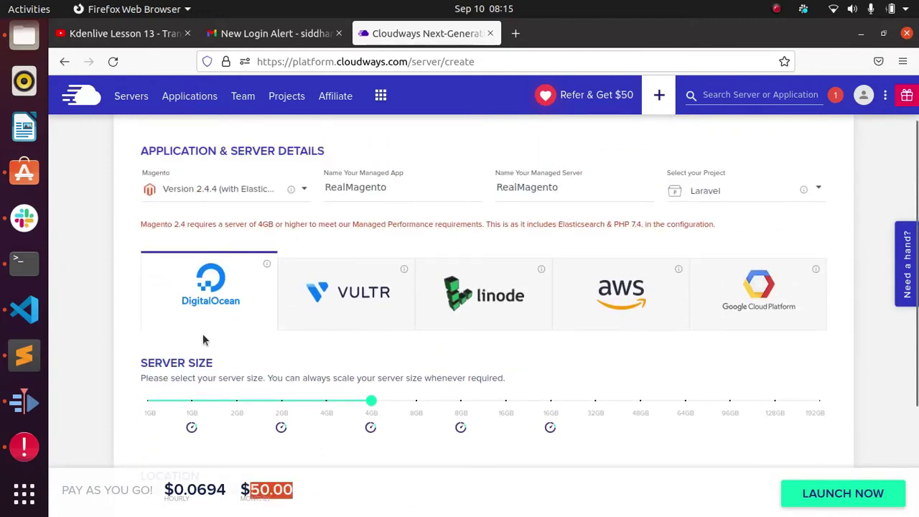
# Examine the server size, location and monthly price offered by Vultr and Linode
pyautogui.click(375, 302)
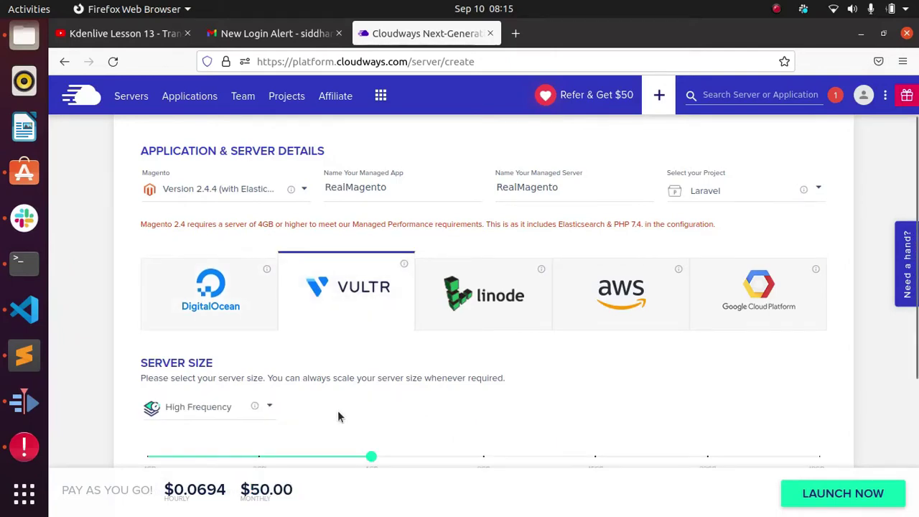
pyautogui.scroll(-4, 337, 410)
pyautogui.scroll(3, 363, 424)
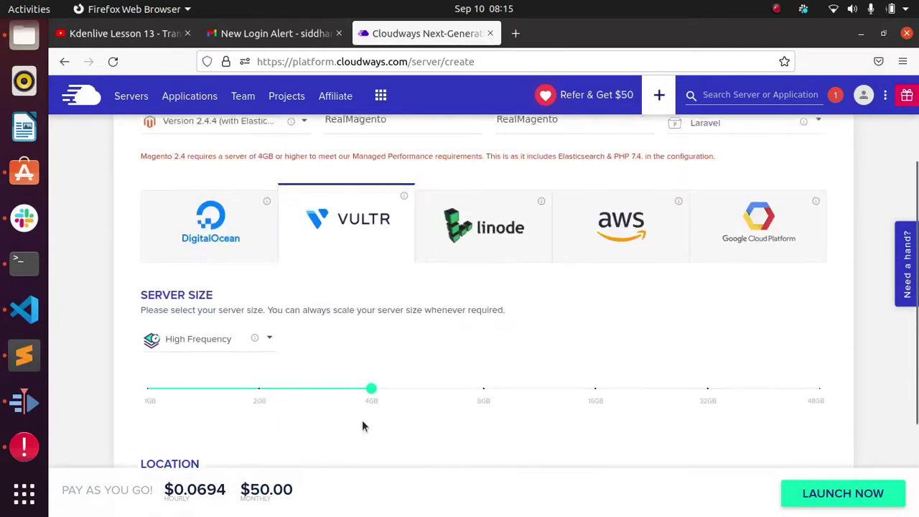
pyautogui.click(496, 249)
pyautogui.scroll(-2, 443, 303)
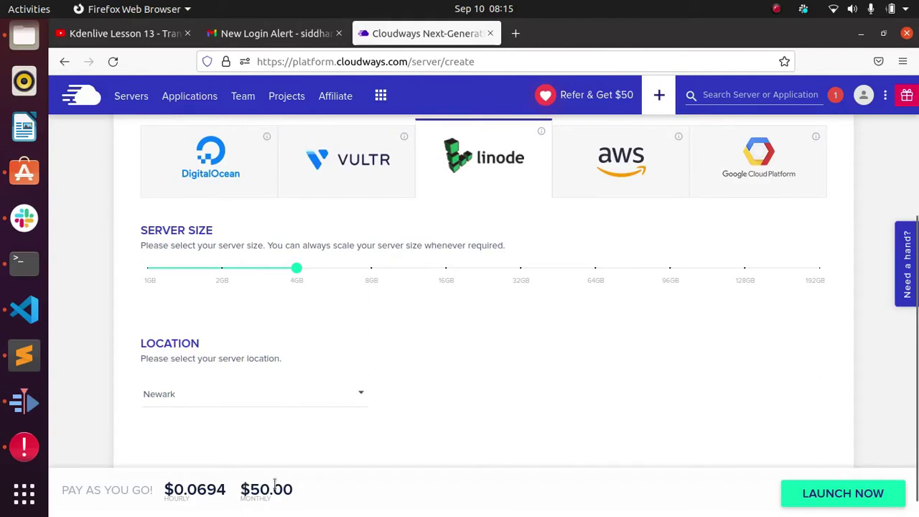
# Examine the AWS option's server size, bandwidth, storage, location and monthly price
pyautogui.click(623, 173)
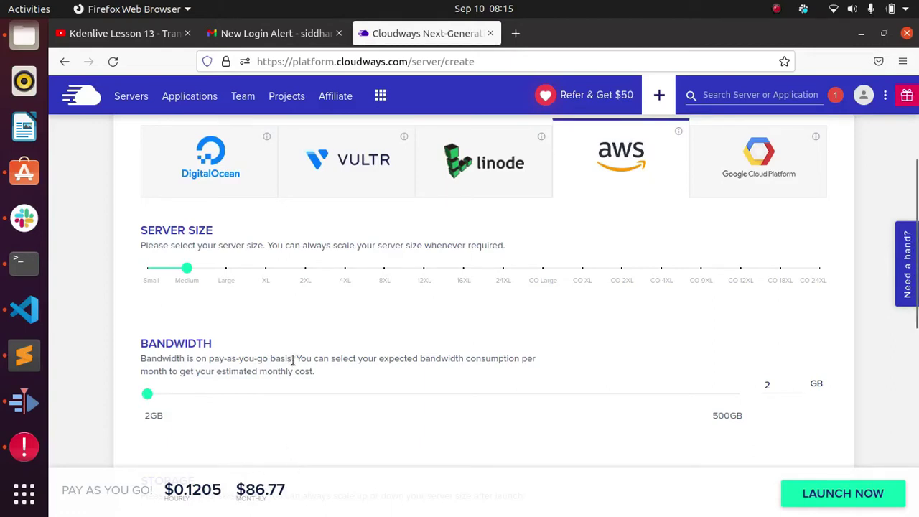
pyautogui.scroll(-3, 293, 363)
pyautogui.scroll(-2, 292, 366)
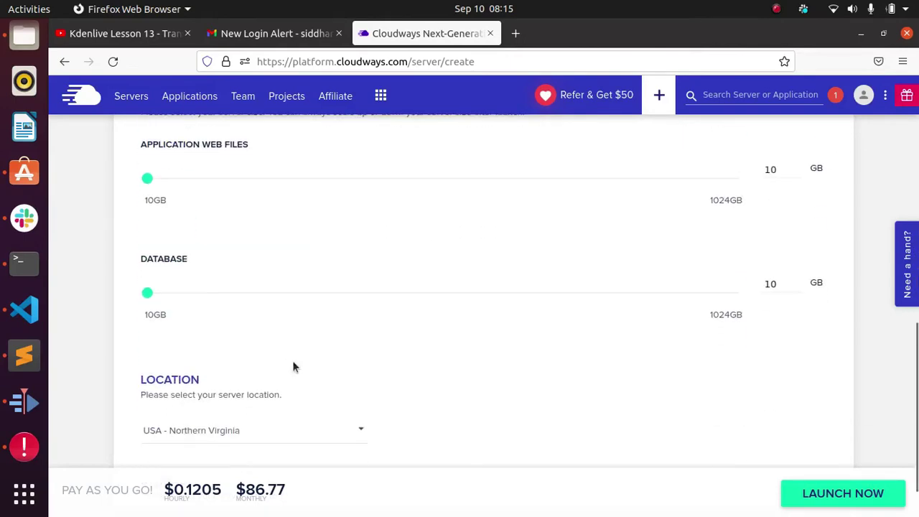
pyautogui.scroll(5, 292, 367)
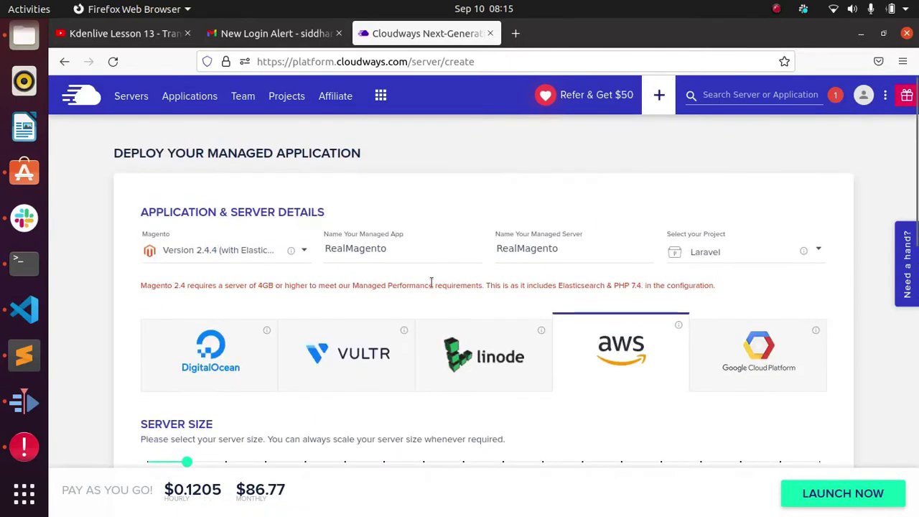
# Examine the Google Cloud Platform option's server size, bandwidth, storage and monthly price
pyautogui.click(715, 344)
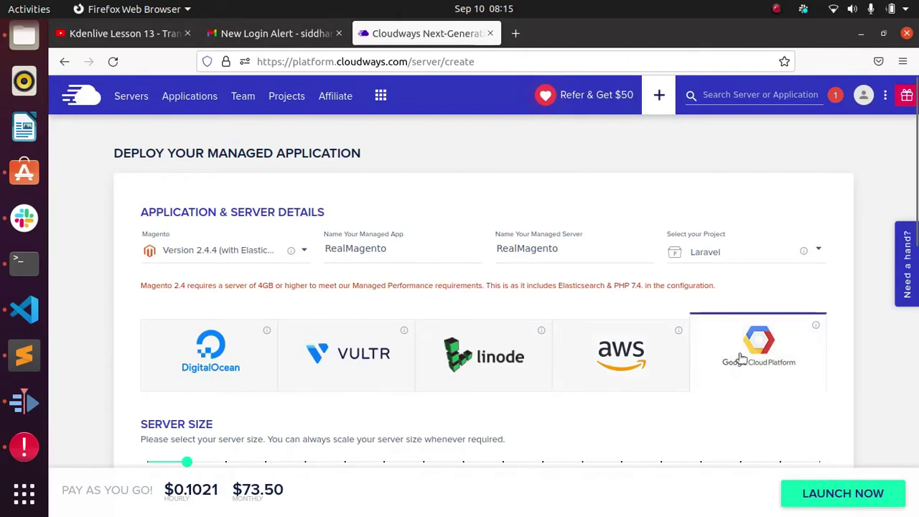
pyautogui.scroll(-3, 538, 430)
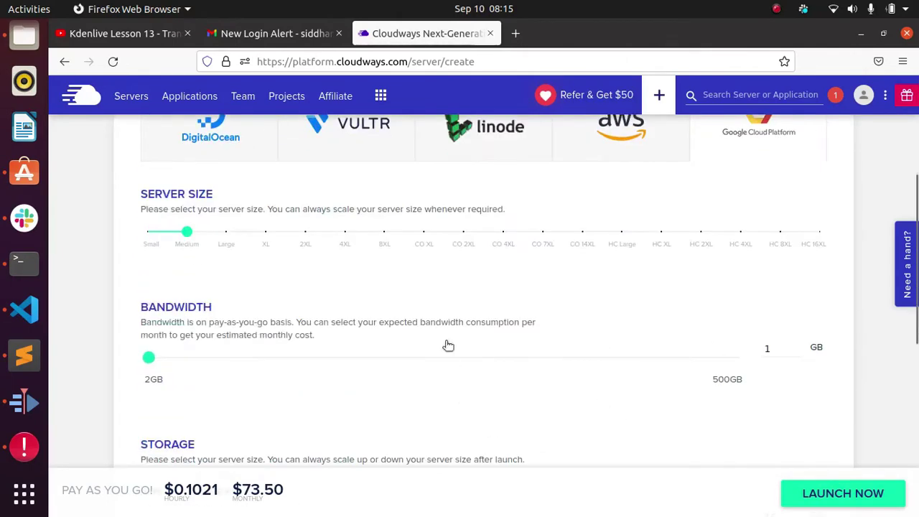
pyautogui.scroll(3, 445, 352)
pyautogui.scroll(-4, 443, 357)
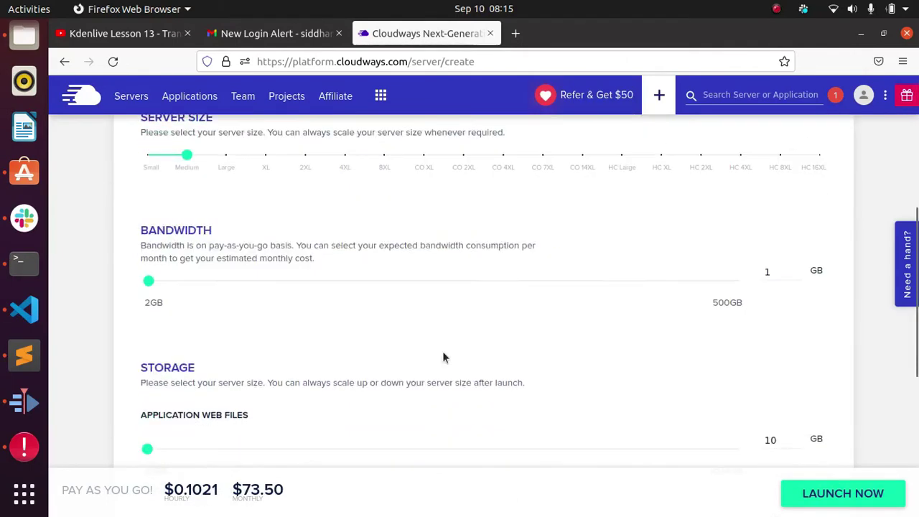
pyautogui.scroll(4, 443, 358)
pyautogui.scroll(-6, 444, 352)
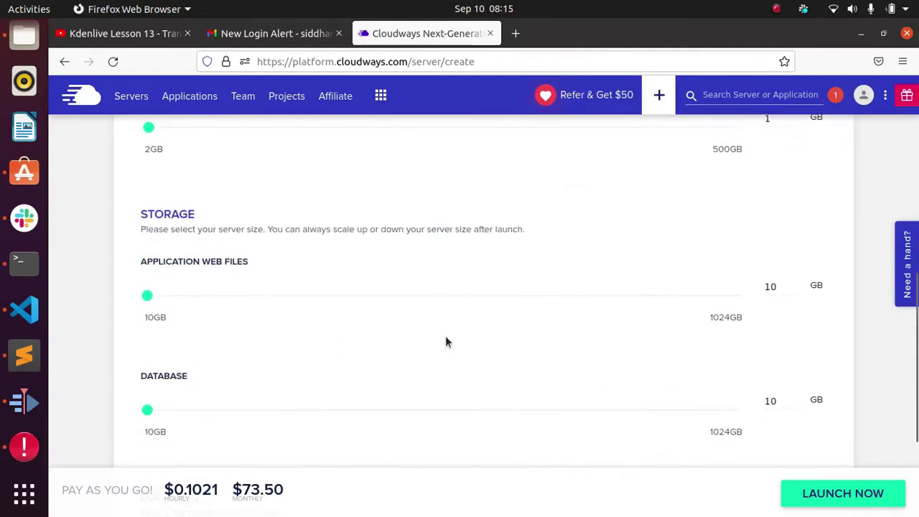
pyautogui.scroll(6, 445, 342)
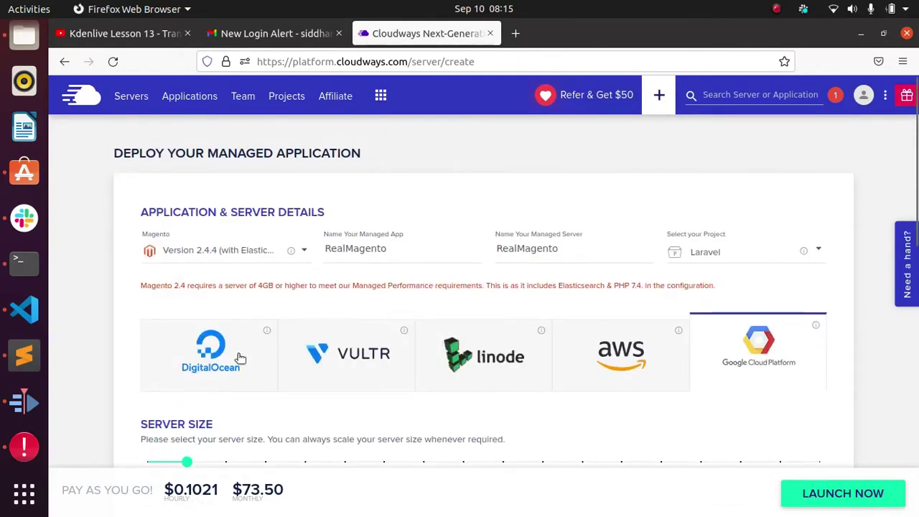
# Choose DigitalOcean as the cloud provider and set the server location to Bangalore
pyautogui.click(242, 358)
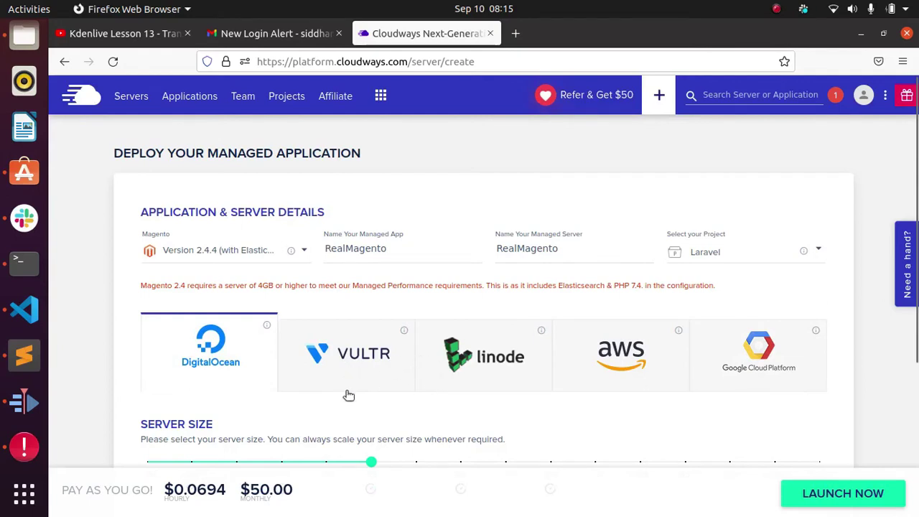
pyautogui.scroll(-3, 300, 402)
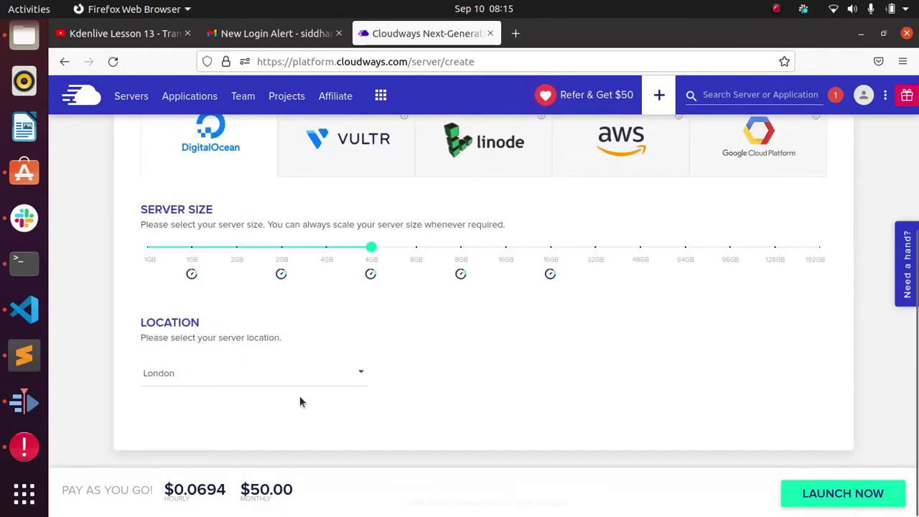
pyautogui.click(243, 378)
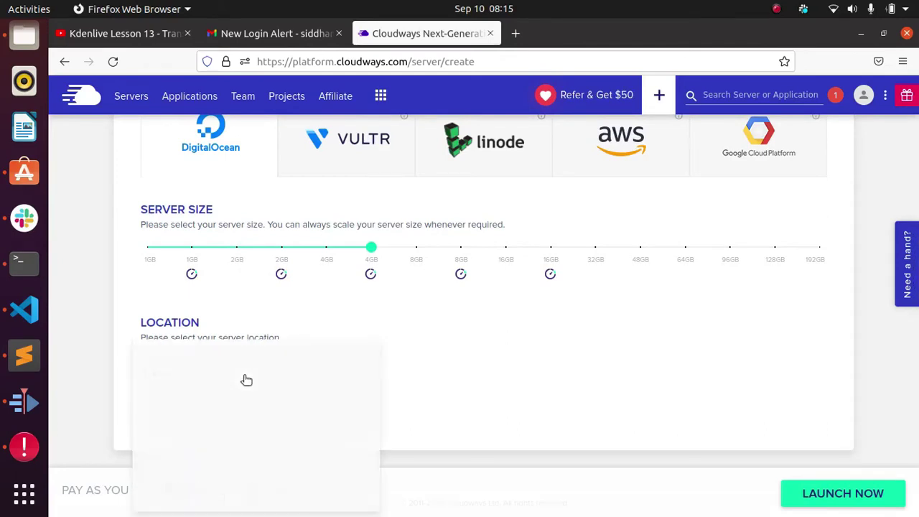
pyautogui.scroll(-3, 239, 424)
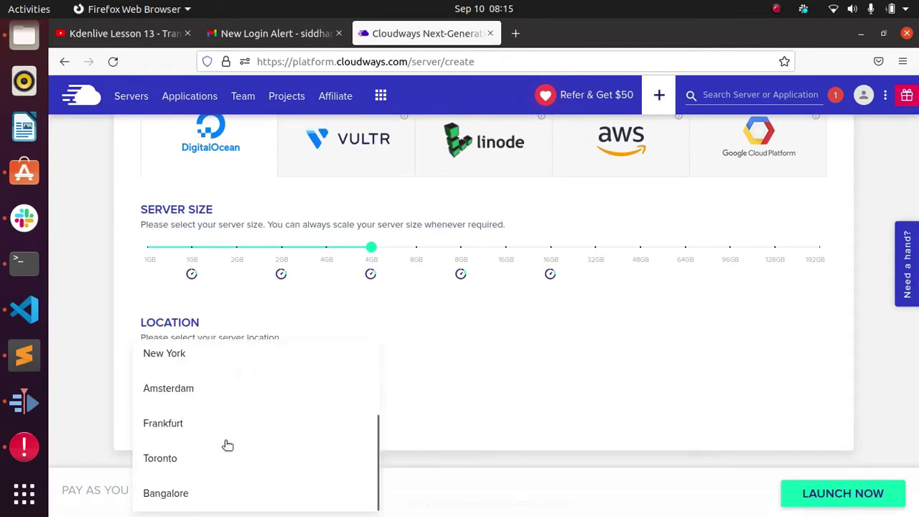
pyautogui.click(172, 493)
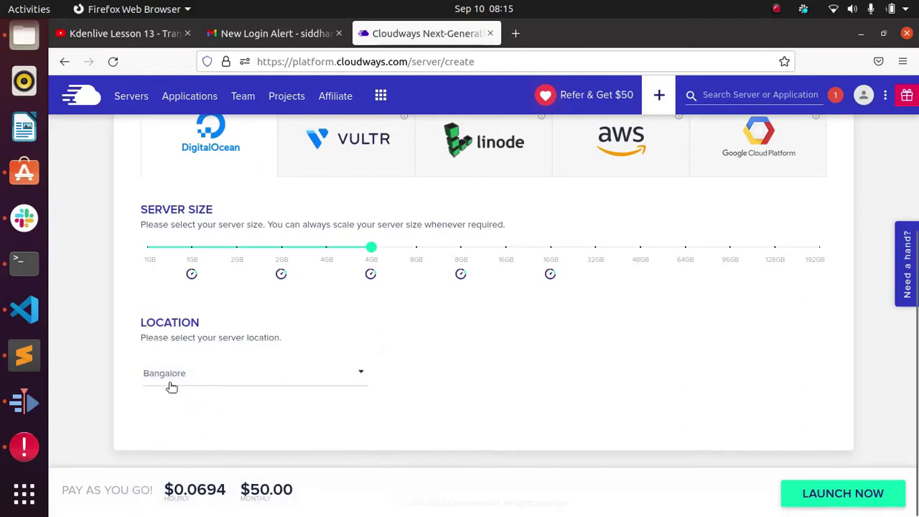
# Launch the RealMagento server and dismiss the referral bonus offer
pyautogui.click(827, 497)
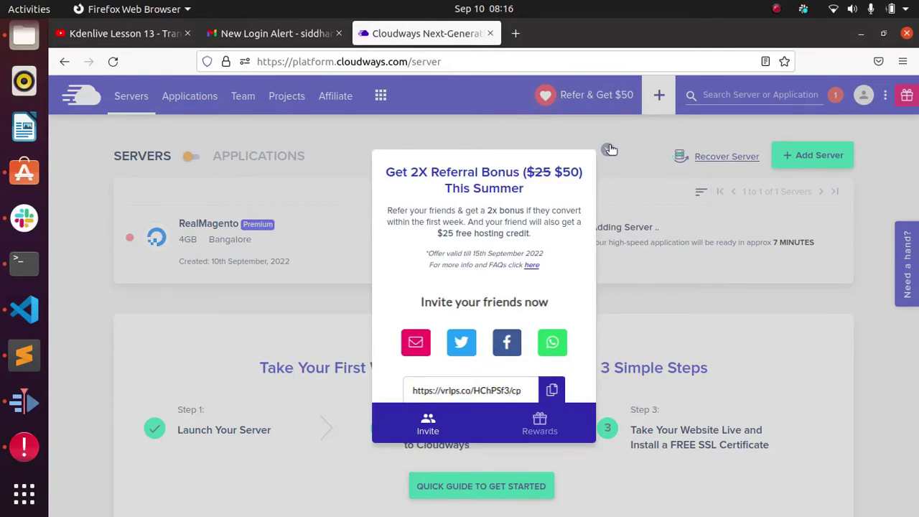
pyautogui.click(608, 151)
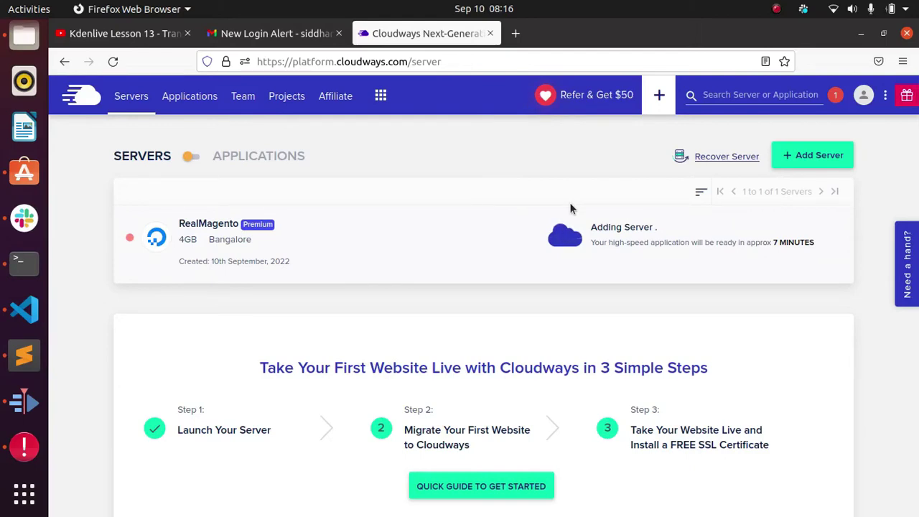
# Search the web for "cloudways magento" in a new tab, open Cloudways' Magento hosting page and dismiss the discount offer
pyautogui.hotkey('ctrl', 't')
pyautogui.write('clou')
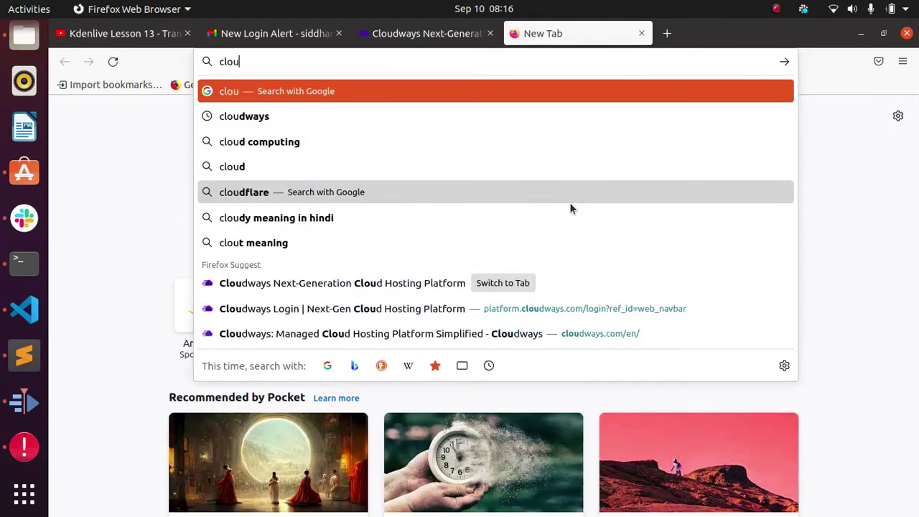
pyautogui.write('dways')
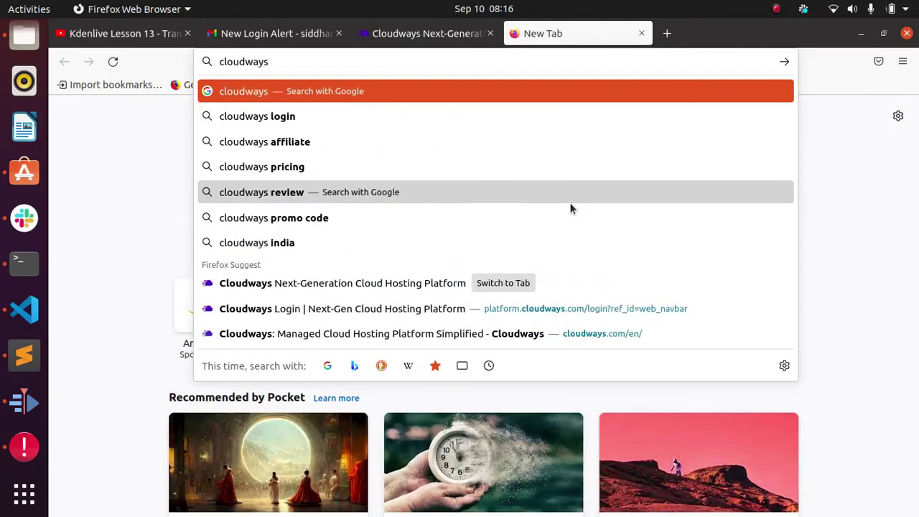
pyautogui.write(' magento')
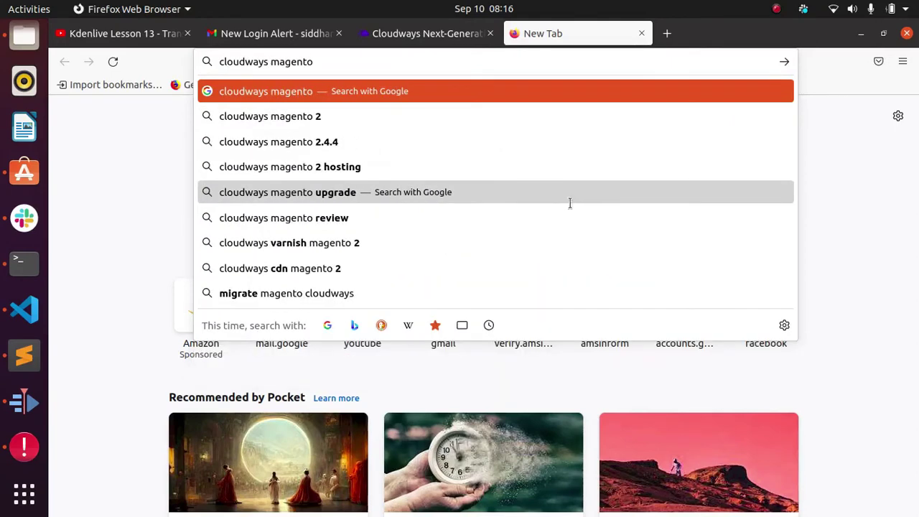
pyautogui.press('Return')
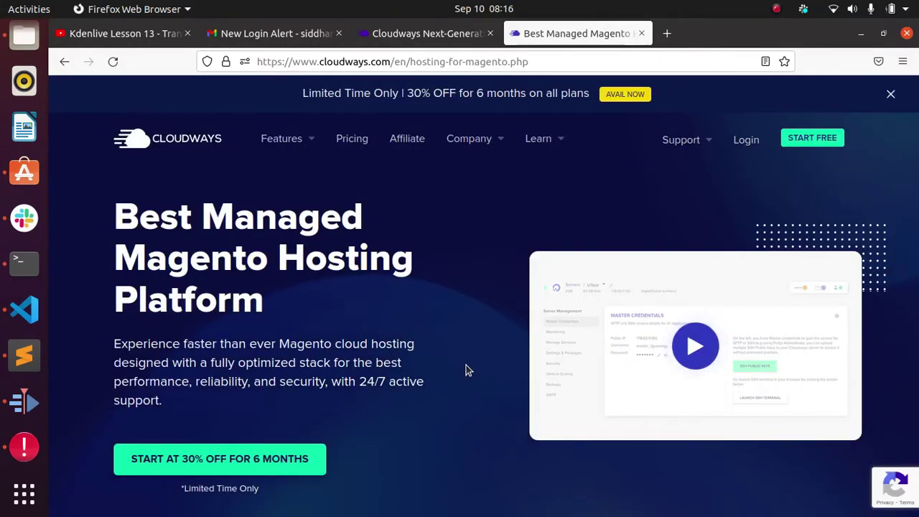
pyautogui.scroll(-1, 466, 370)
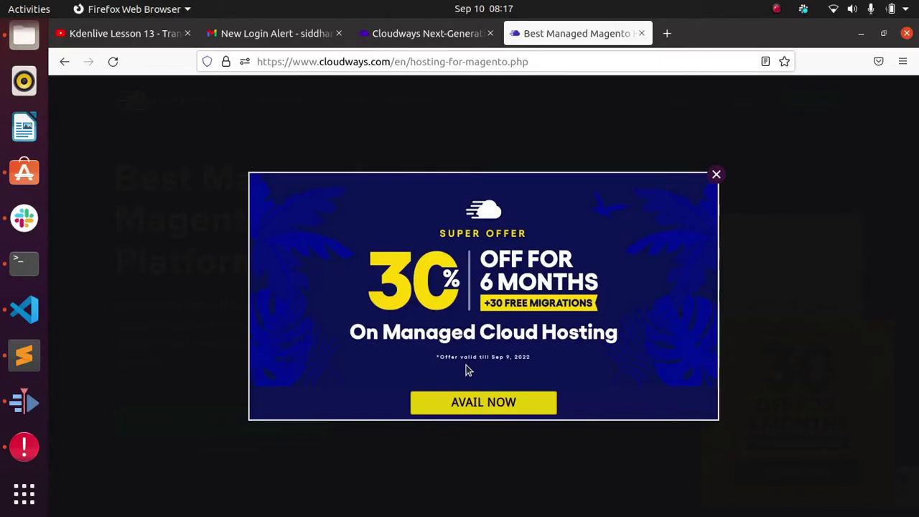
pyautogui.click(716, 175)
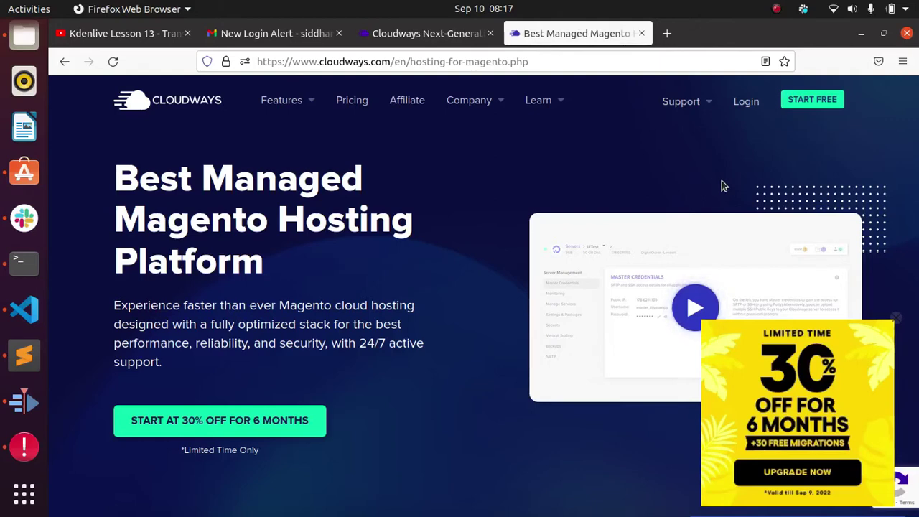
# Examine the Magento hosting page's overview, its Deploy in Minutes section and the Performance features
pyautogui.scroll(-3, 723, 185)
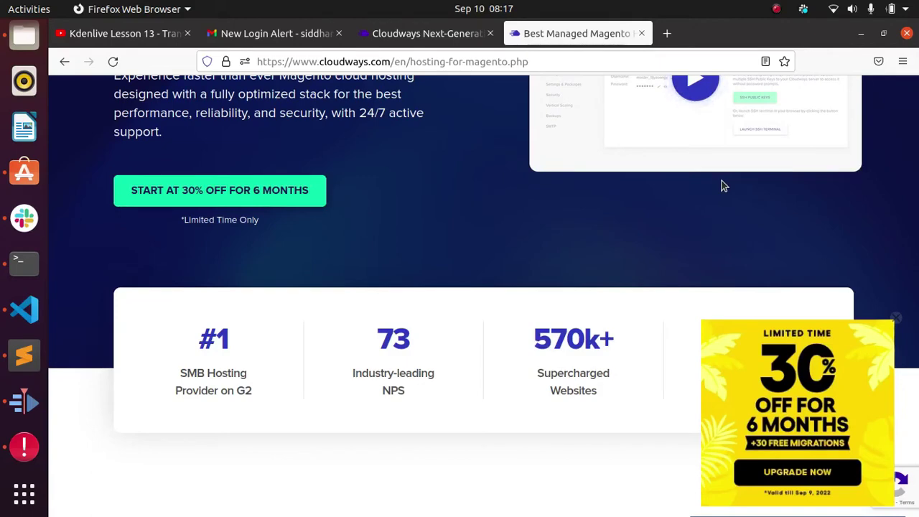
pyautogui.scroll(-4, 721, 180)
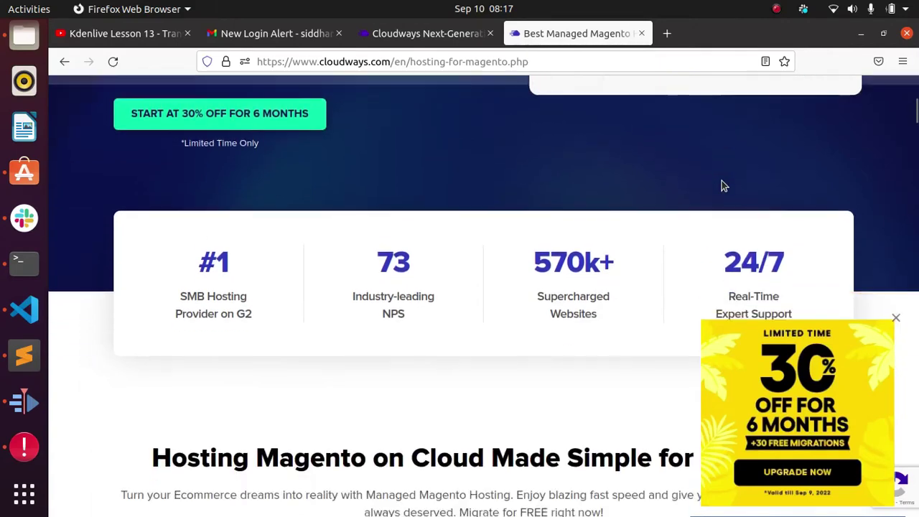
pyautogui.scroll(-3, 722, 183)
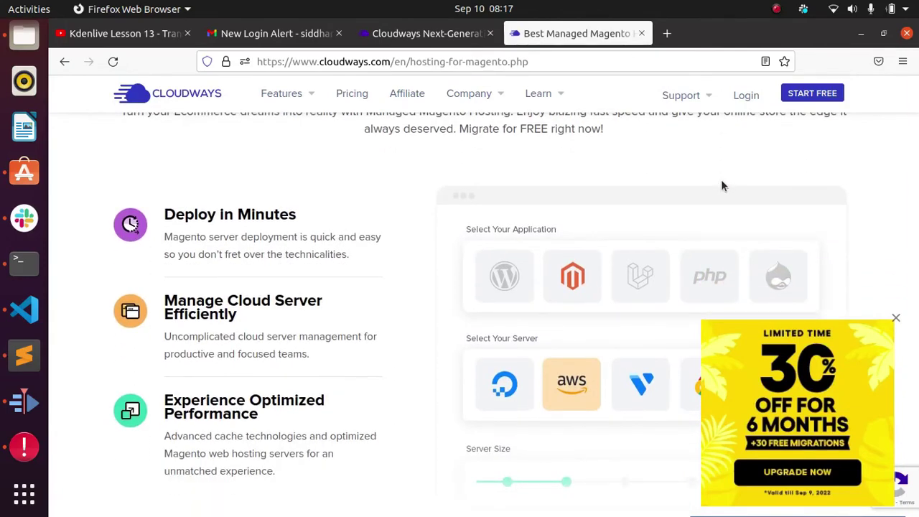
pyautogui.scroll(-1, 721, 185)
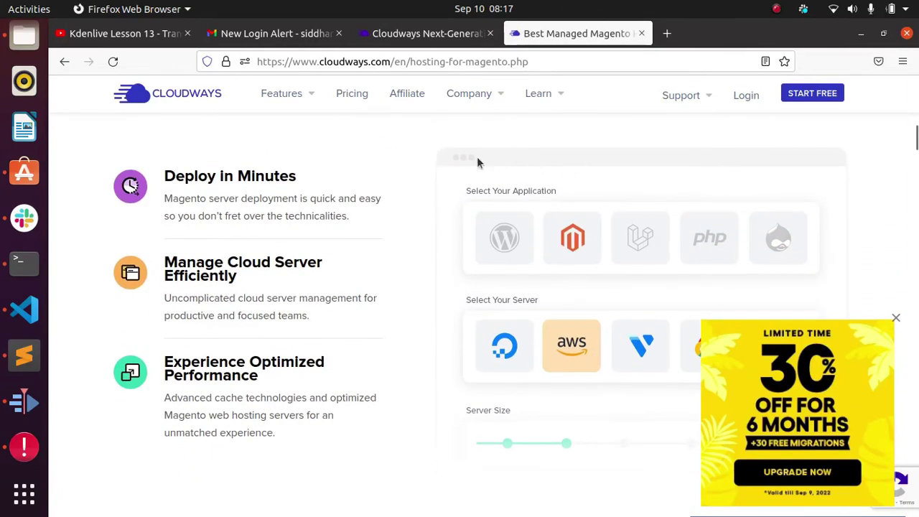
pyautogui.tripleClick(330, 188)
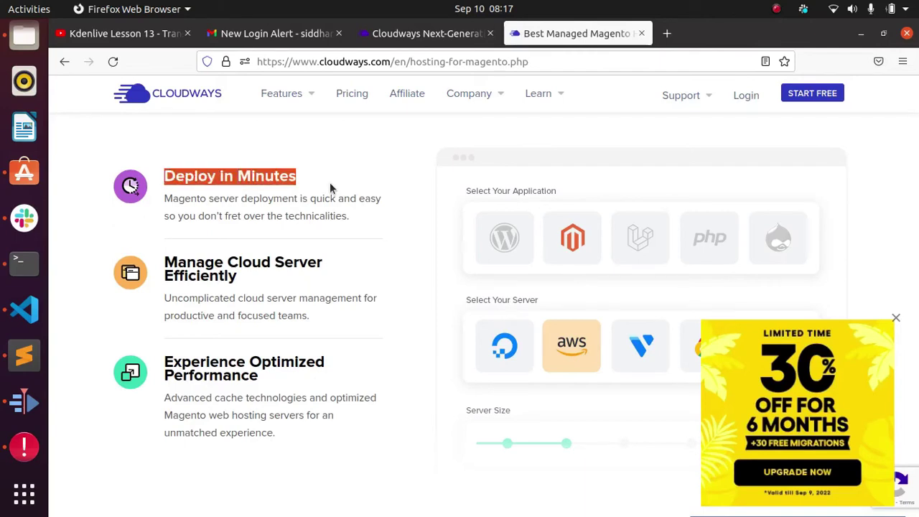
pyautogui.scroll(-6, 330, 184)
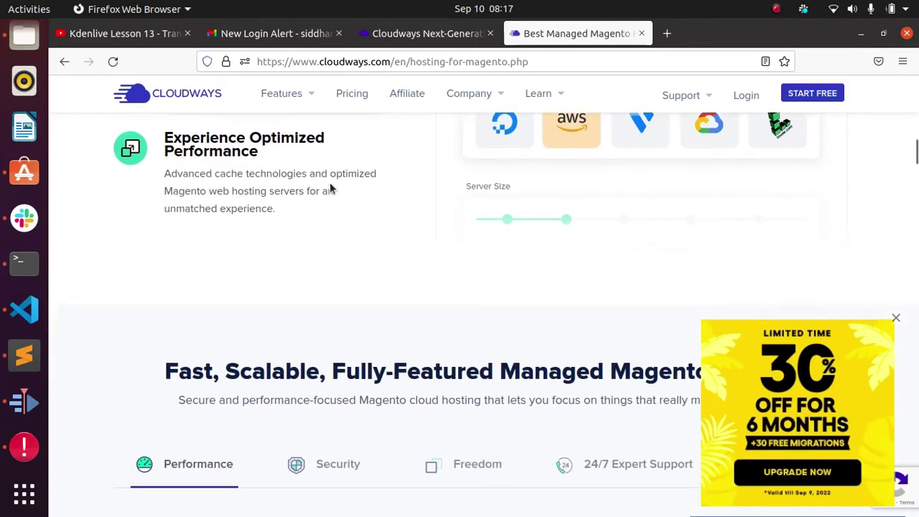
pyautogui.scroll(-6, 329, 188)
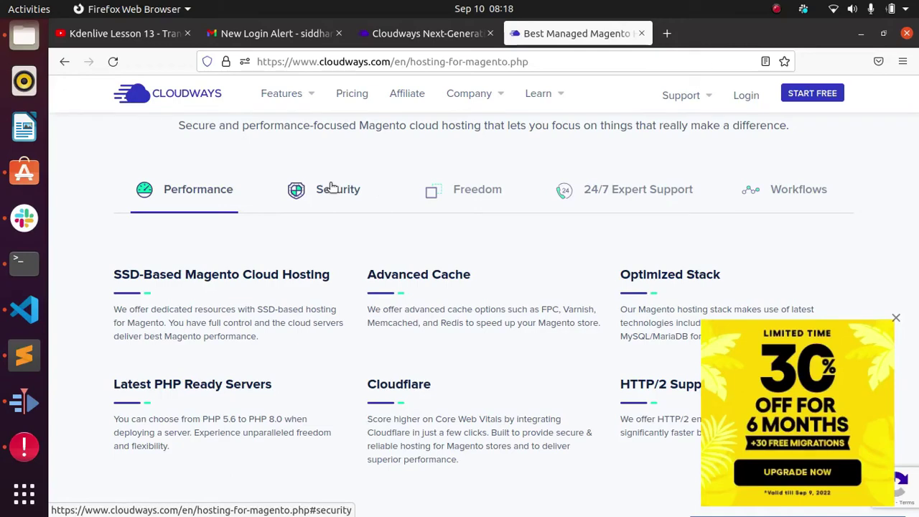
pyautogui.scroll(-1, 331, 187)
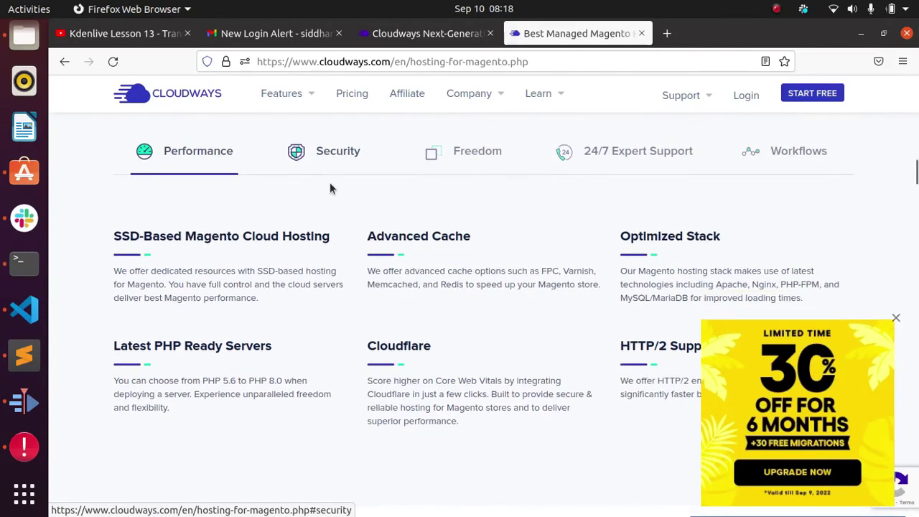
pyautogui.scroll(-1, 329, 188)
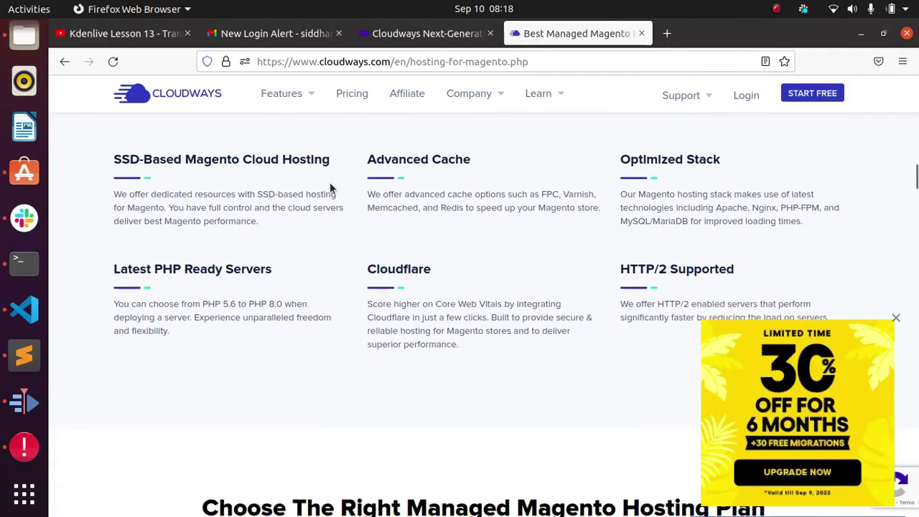
pyautogui.scroll(-5, 330, 188)
pyautogui.scroll(-3, 330, 188)
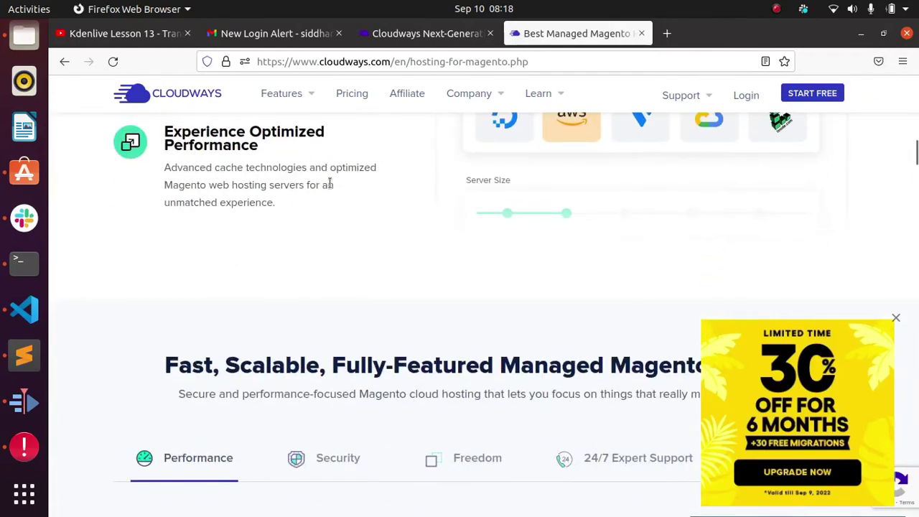
pyautogui.scroll(-4, 330, 182)
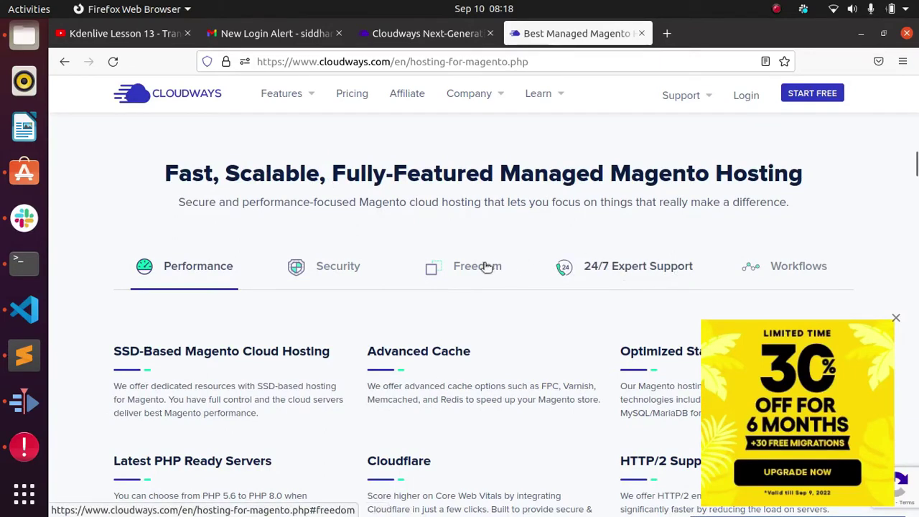
# Show the Security features of the managed Magento hosting and read through them
pyautogui.click(348, 277)
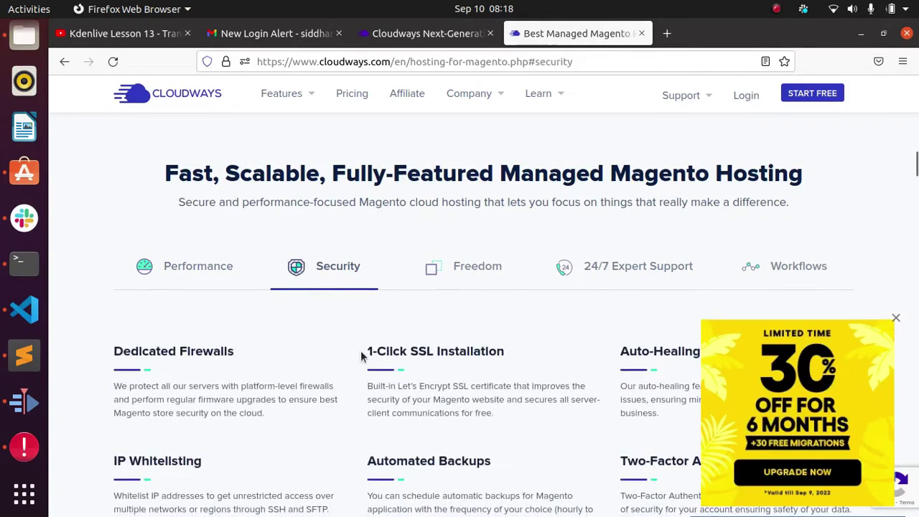
pyautogui.scroll(-5, 361, 356)
pyautogui.scroll(1, 360, 357)
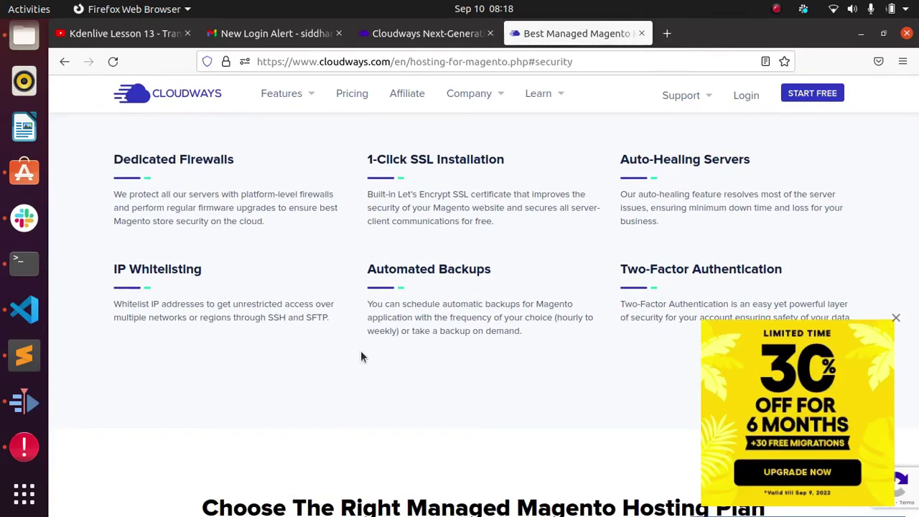
pyautogui.scroll(-1, 360, 357)
# Examine the DigitalOcean Premium plan prices and specifications, the features included in all plans and the hosting comparison table
pyautogui.scroll(-10, 360, 357)
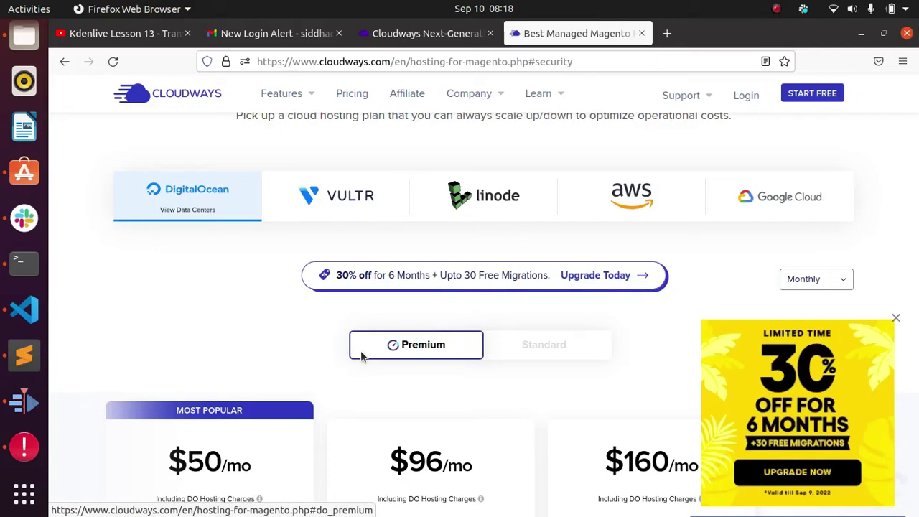
pyautogui.scroll(-3, 360, 350)
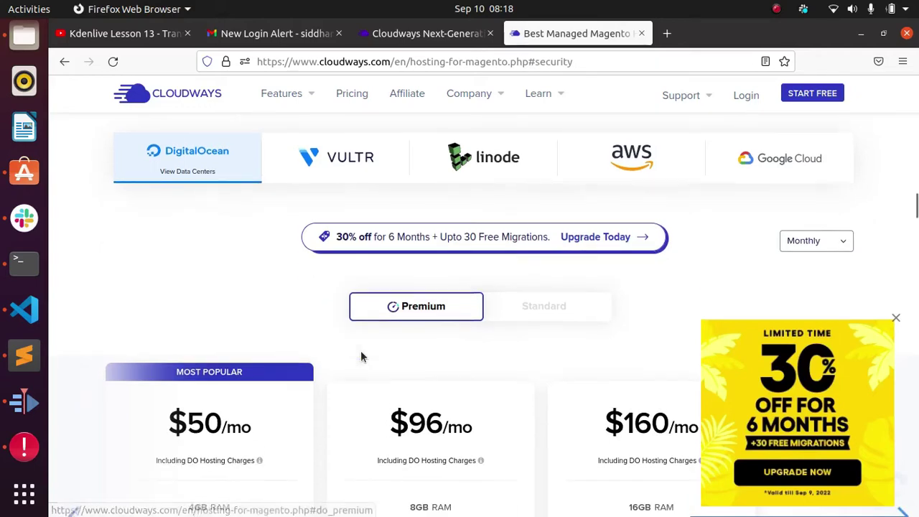
pyautogui.scroll(-5, 364, 355)
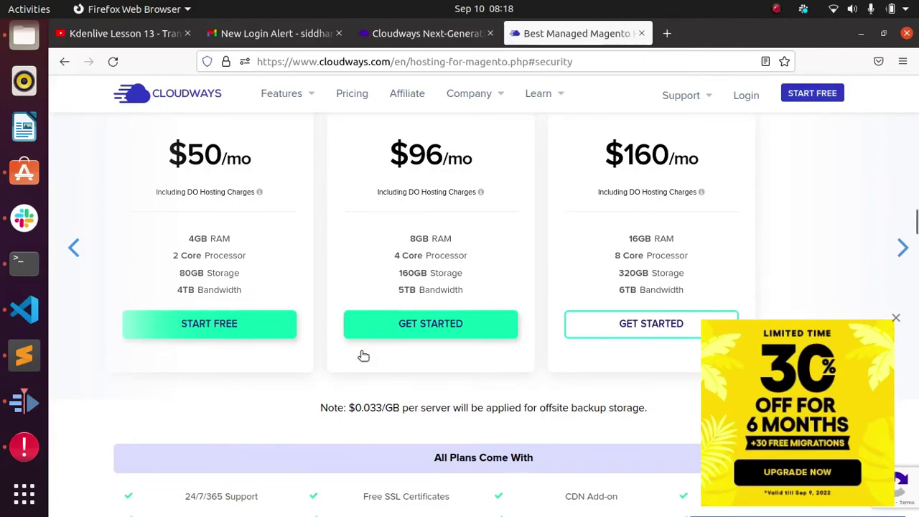
pyautogui.scroll(-4, 362, 353)
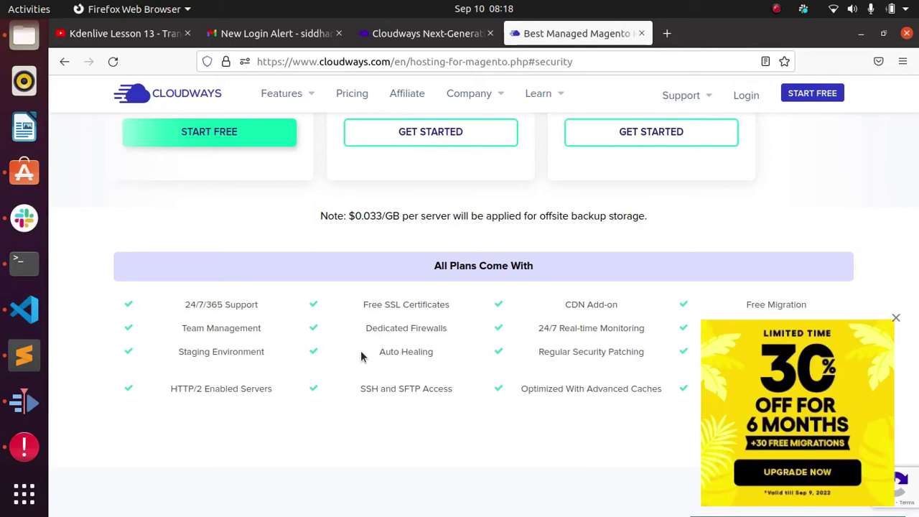
pyautogui.scroll(-1, 361, 356)
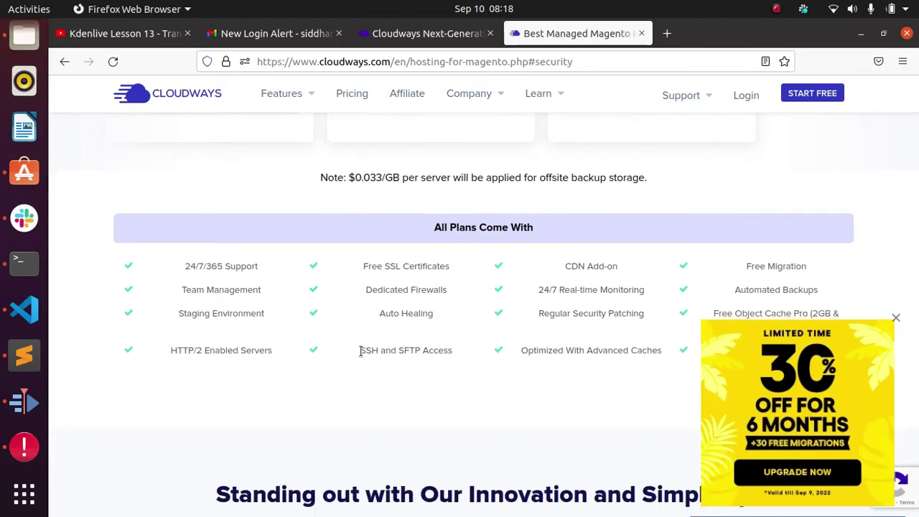
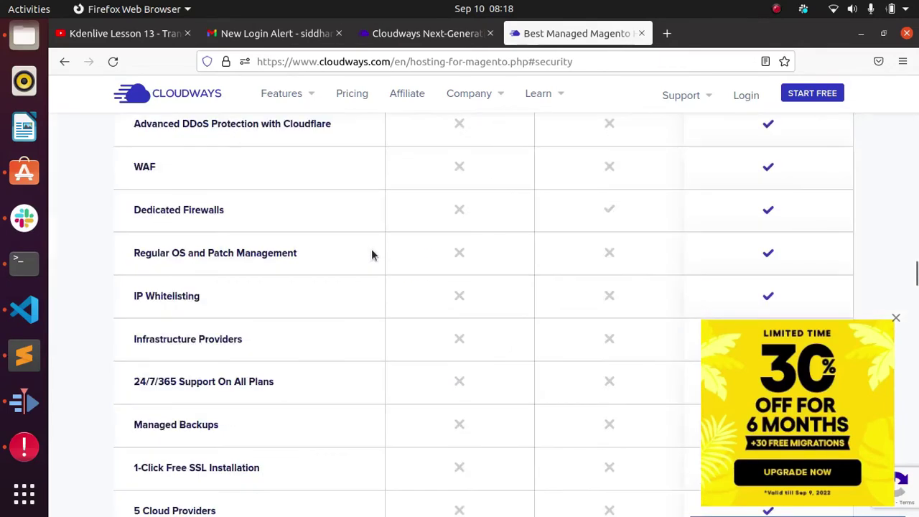
pyautogui.scroll(-9, 372, 254)
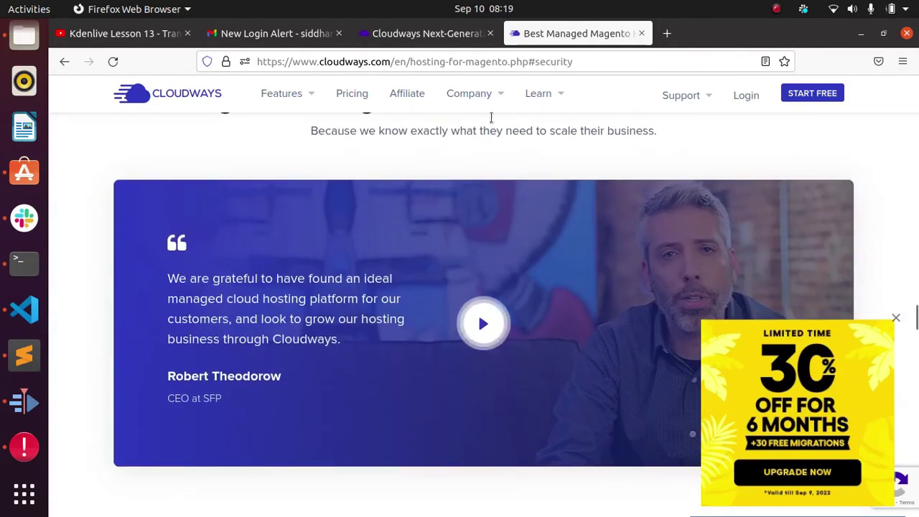
# Return to the Cloudways server list to check the RealMagento server's deployment progress
pyautogui.click(434, 34)
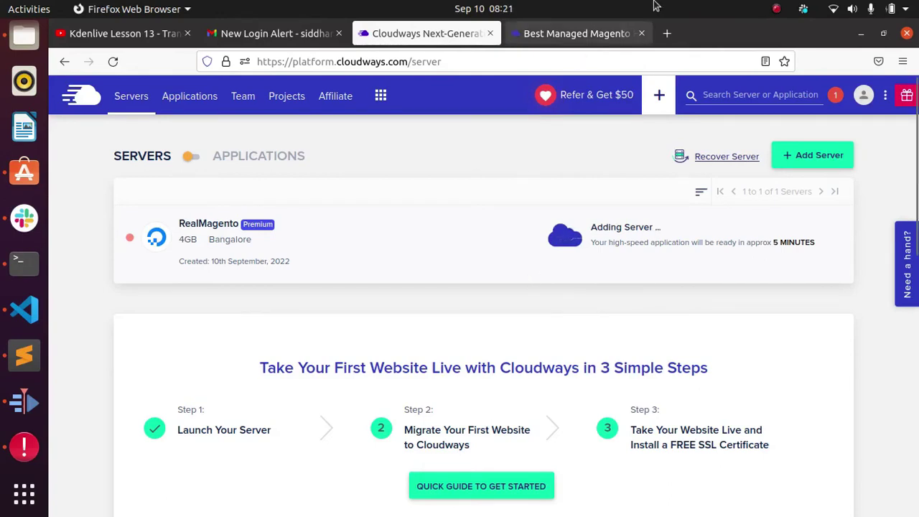
pyautogui.click(775, 9)
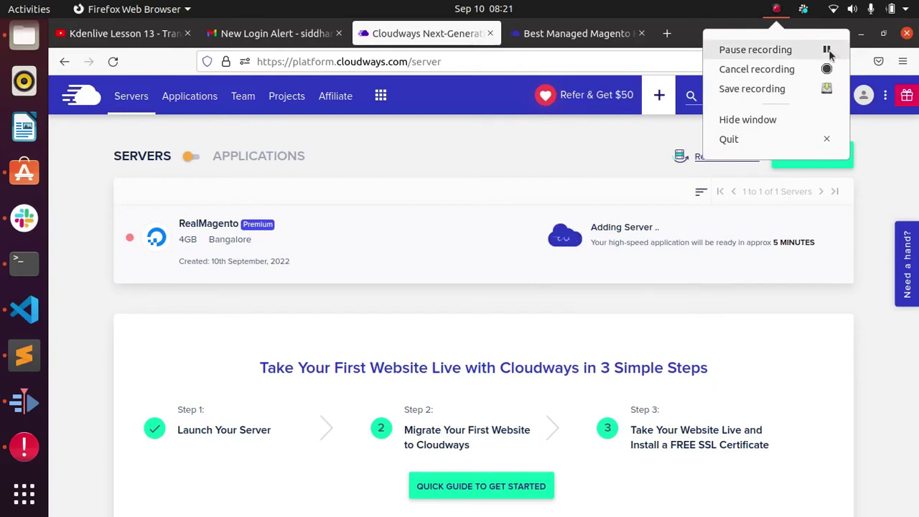
pyautogui.click(828, 52)
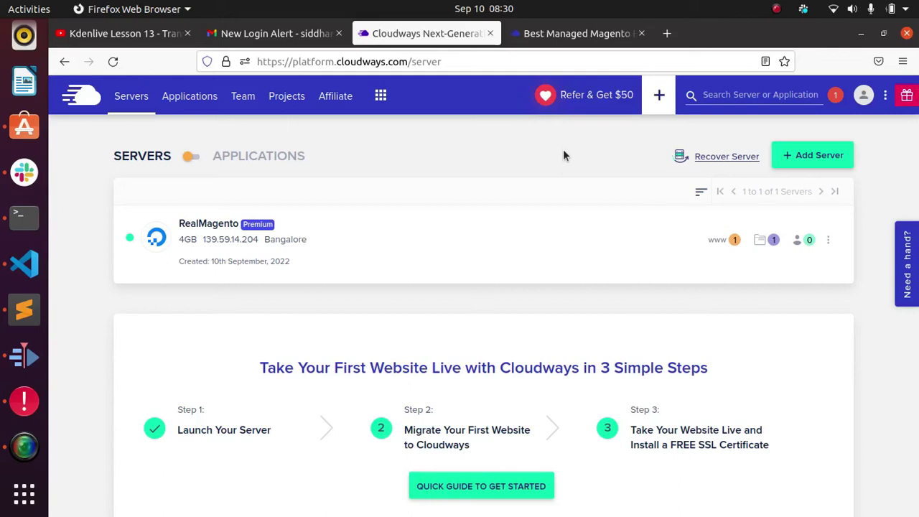
# Open the RealMagento application installed on the RealMagento server and look through its access details
pyautogui.click(718, 239)
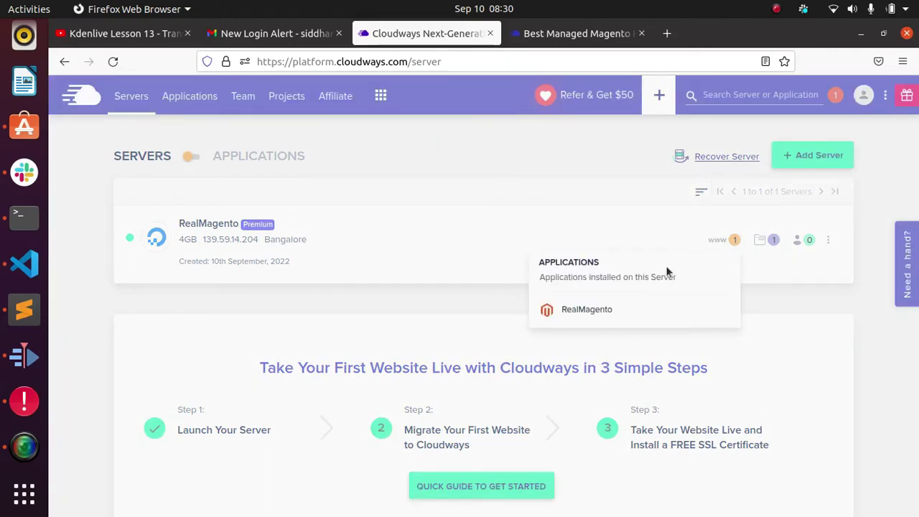
pyautogui.click(582, 314)
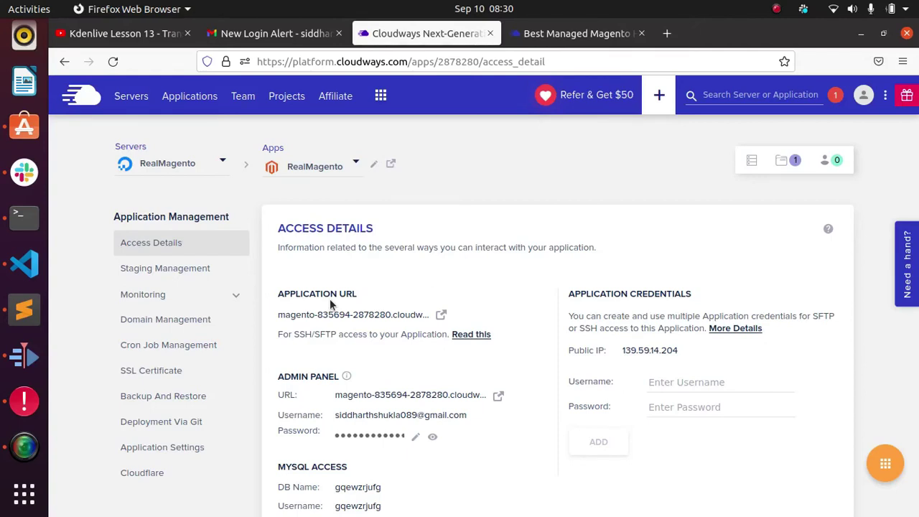
pyautogui.scroll(-5, 330, 299)
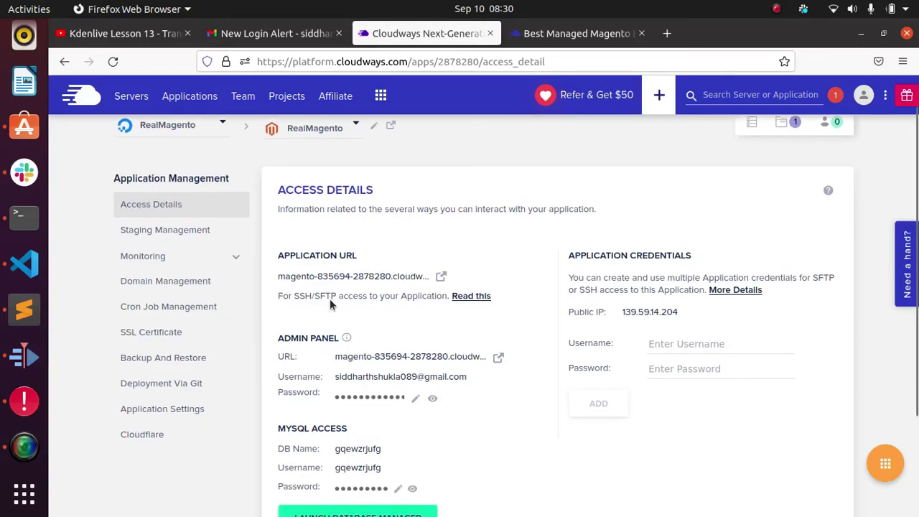
pyautogui.scroll(2, 329, 299)
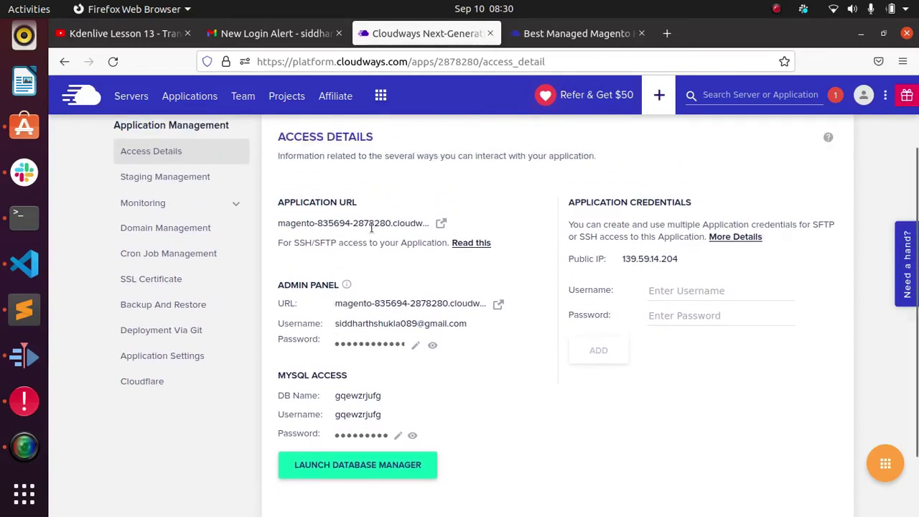
# Open the application's storefront URL in a new tab and copy the admin panel username from the access details
pyautogui.click(442, 225)
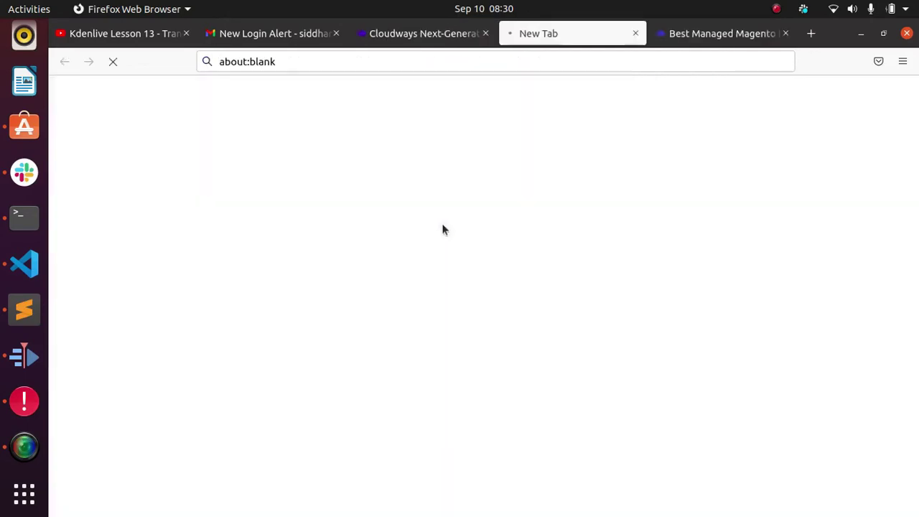
pyautogui.click(430, 41)
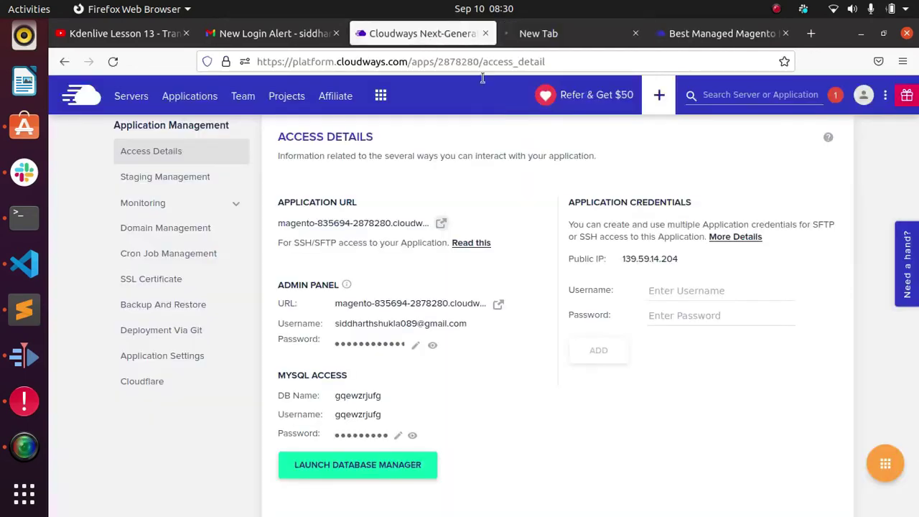
pyautogui.click(405, 323)
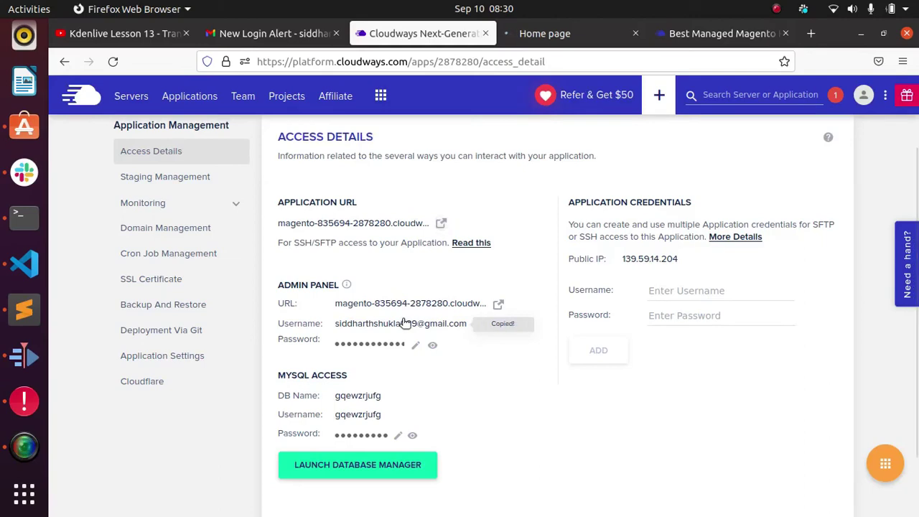
pyautogui.click(558, 36)
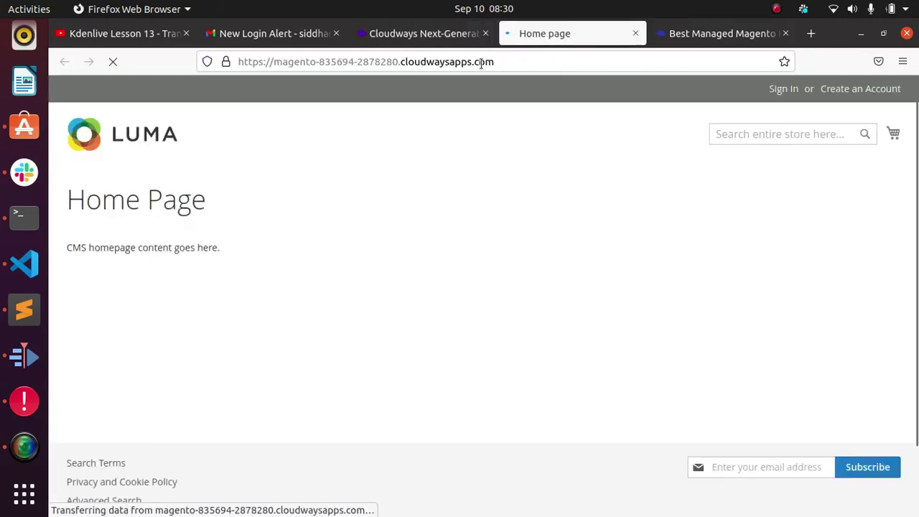
pyautogui.click(436, 39)
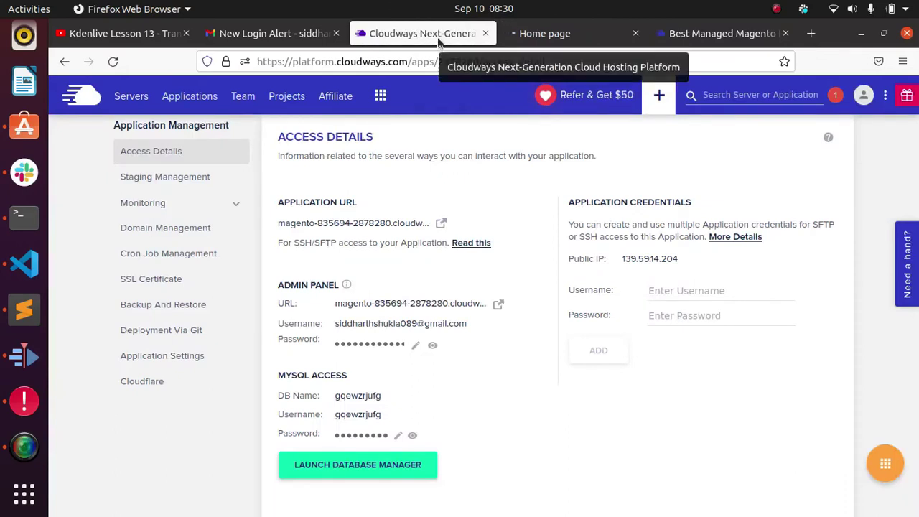
pyautogui.click(537, 37)
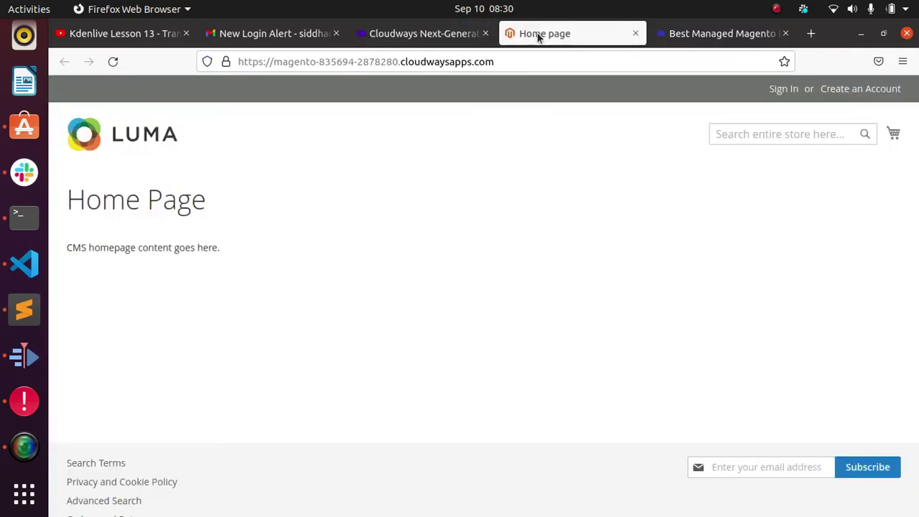
# Load the store's Magento admin sign-in page by adding /admin to the storefront address
pyautogui.click(529, 61)
pyautogui.click(529, 60)
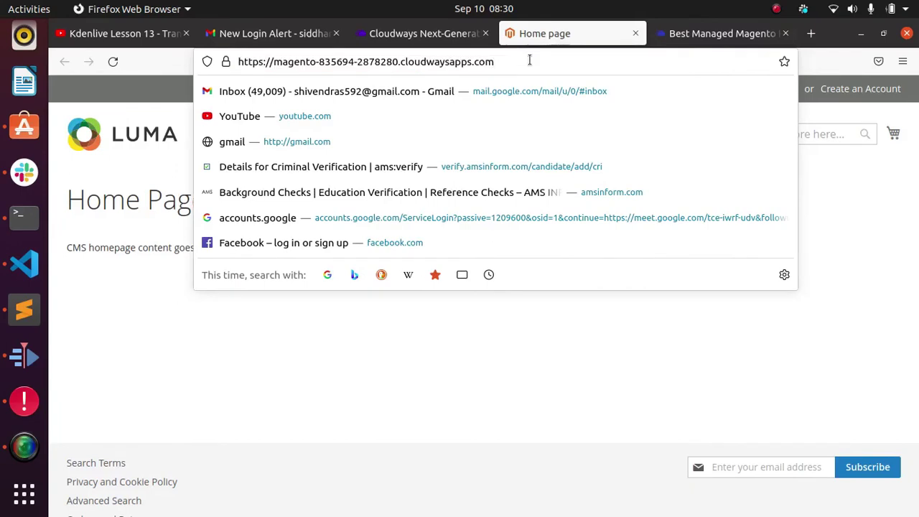
pyautogui.write('/admin')
pyautogui.press('Return')
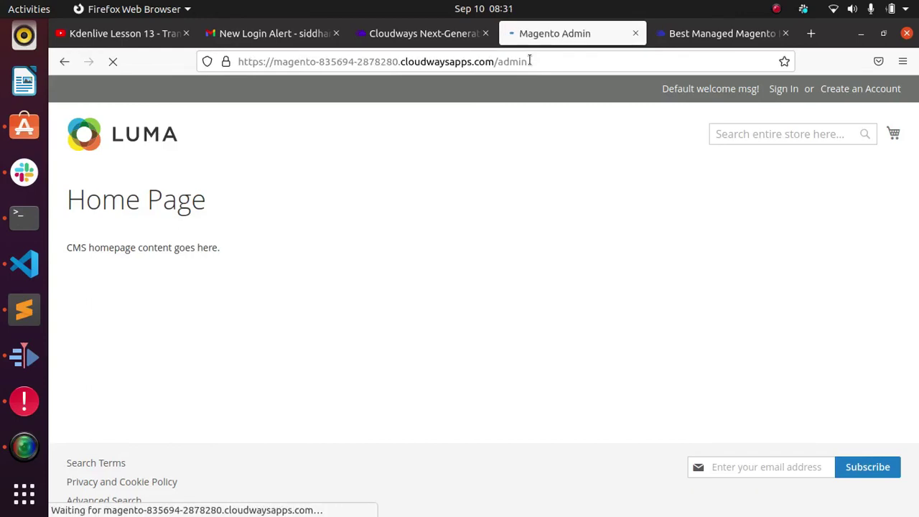
# Fill in the username on the Magento admin sign-in form with the one copied from the access details
pyautogui.click(438, 34)
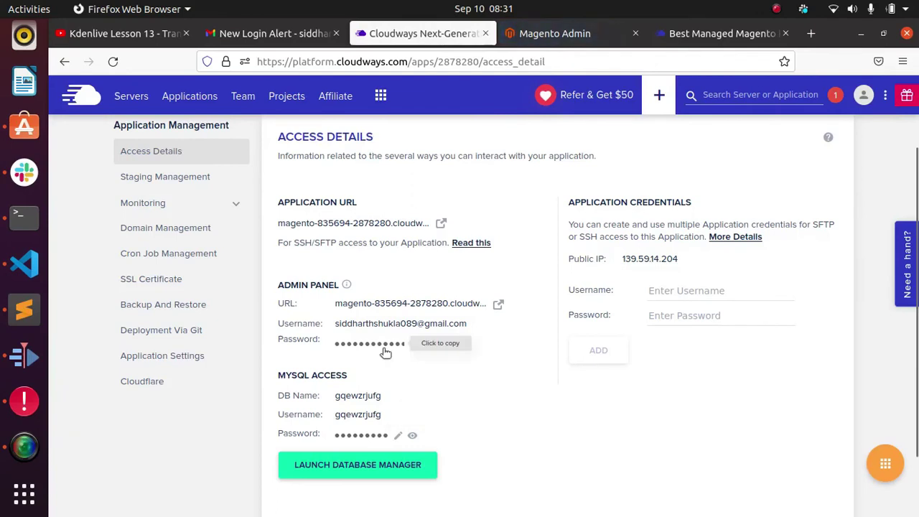
pyautogui.click(585, 29)
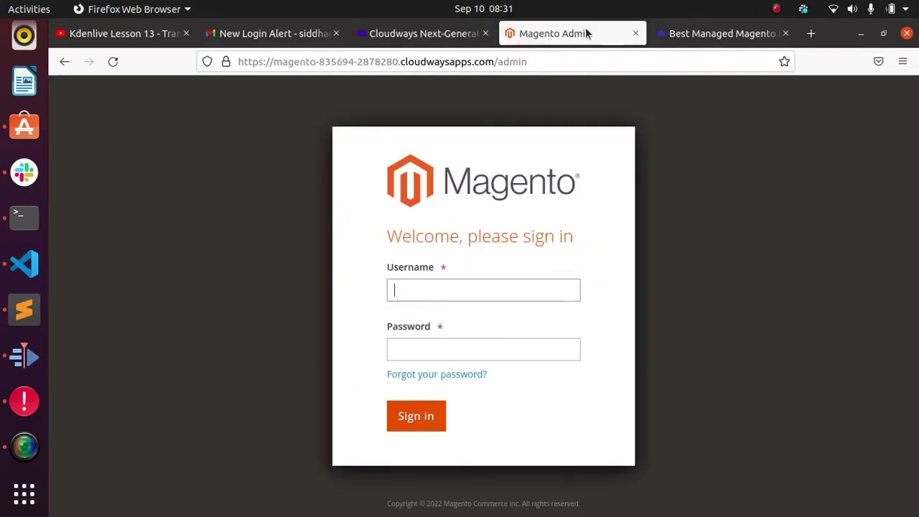
pyautogui.hotkey('ctrl', 'v')
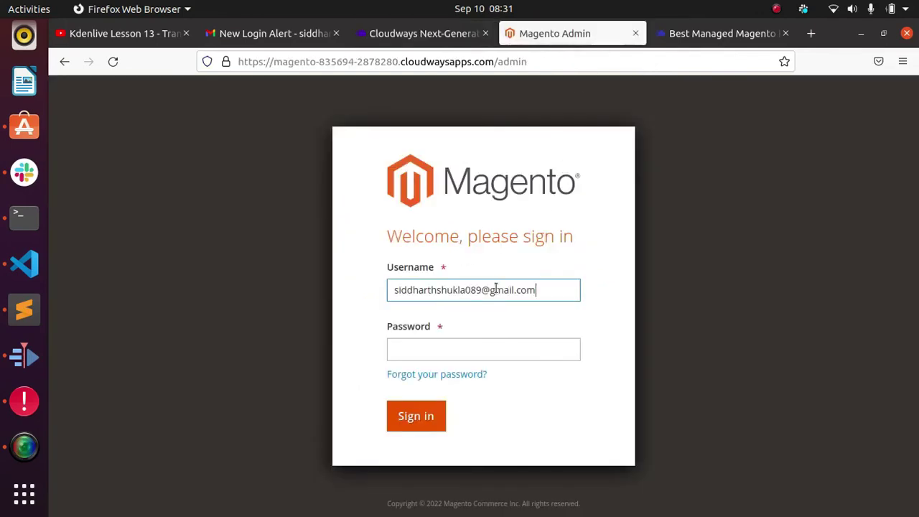
# Copy the admin panel password from the Cloudways access details, enter it in the sign-in form and sign in to Magento Admin
pyautogui.click(447, 34)
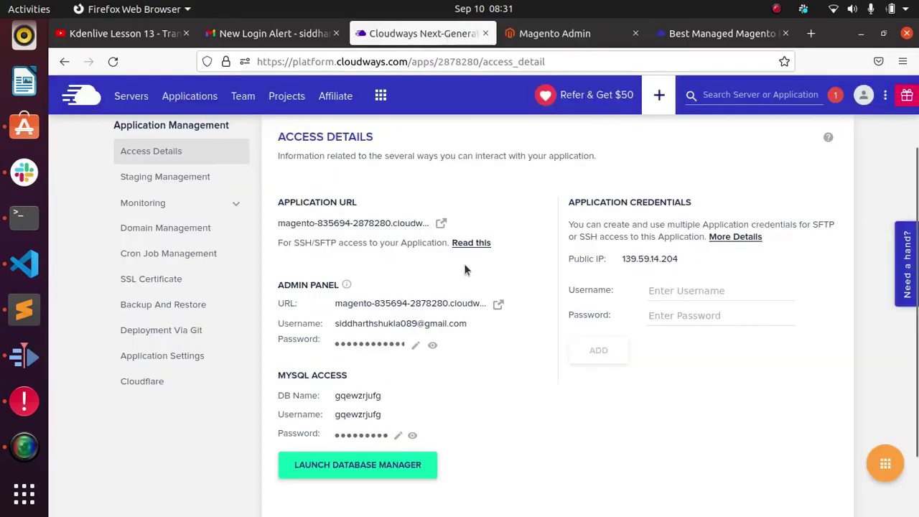
pyautogui.click(375, 346)
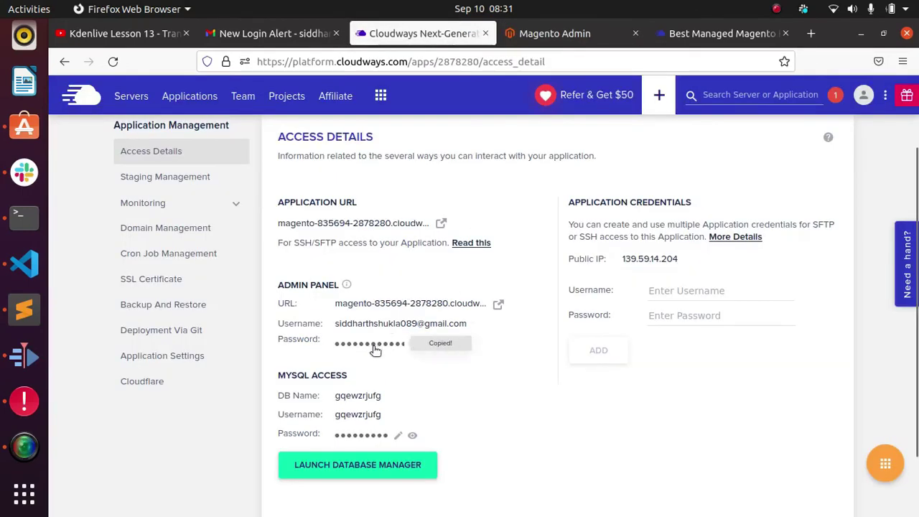
pyautogui.click(553, 36)
pyautogui.click(481, 349)
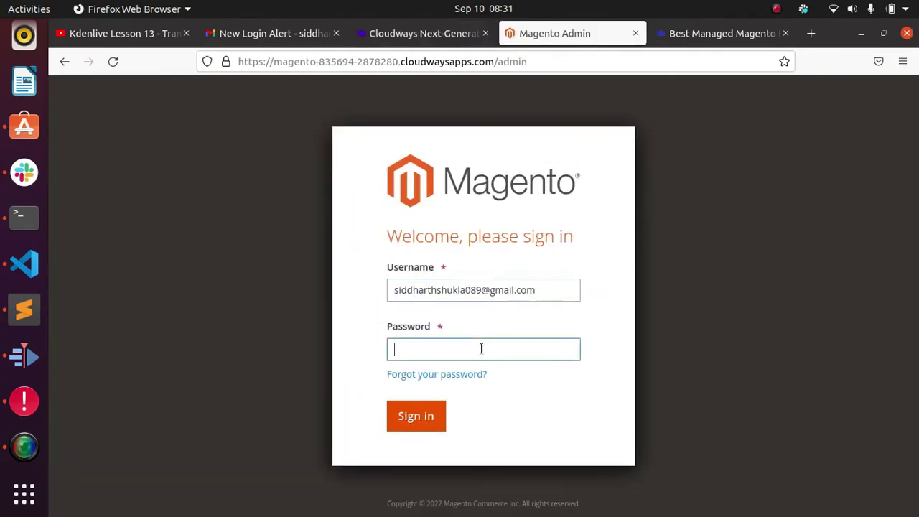
pyautogui.hotkey('ctrl', 'v')
pyautogui.press('Return')
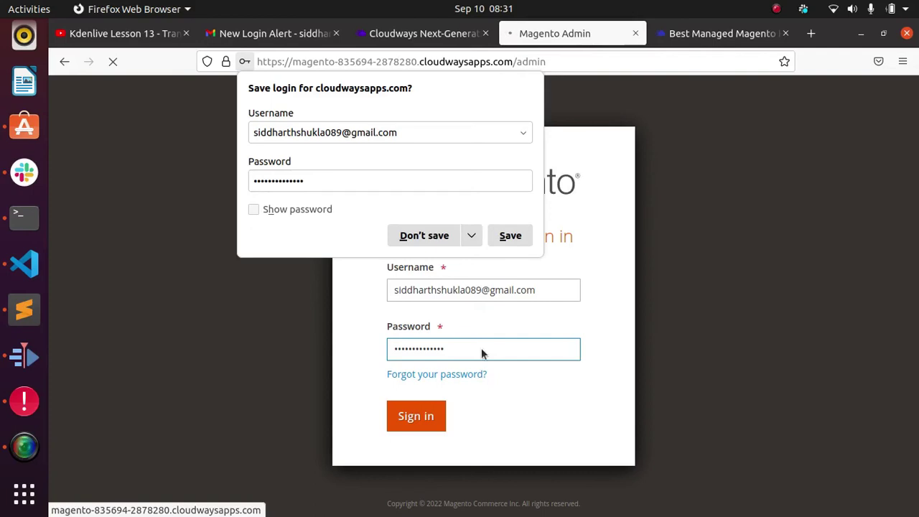
# Save the Magento login in the browser and decline Adobe's usage data collection
pyautogui.click(522, 242)
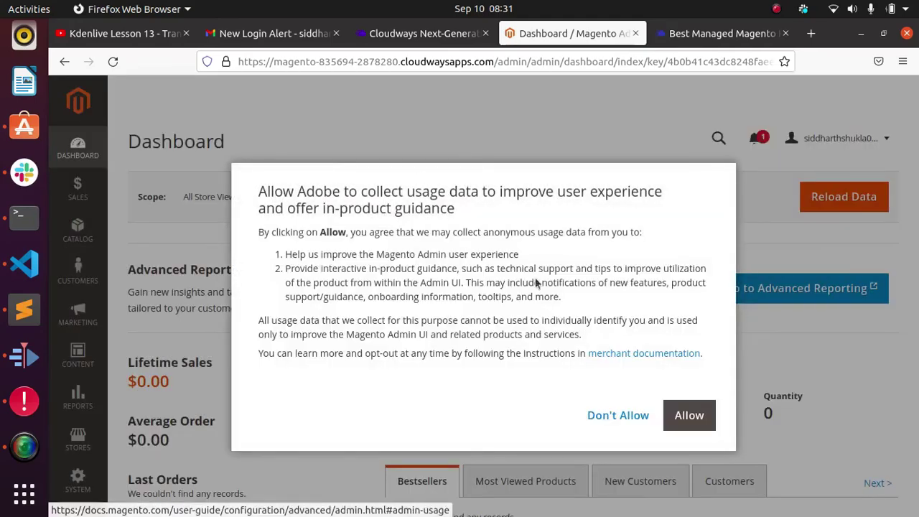
pyautogui.click(620, 417)
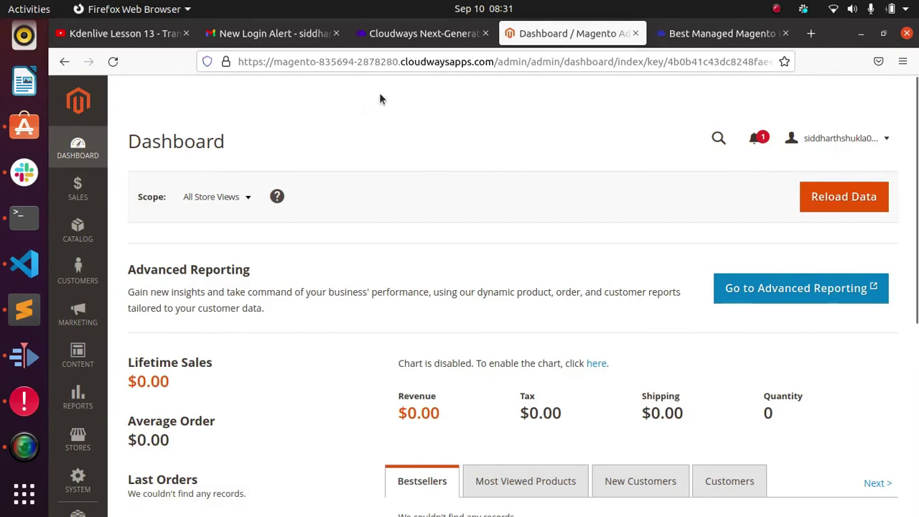
# Copy the store's base address from the admin dashboard URL and open the storefront home page in a new tab
pyautogui.moveTo(497, 61); pyautogui.dragTo(216, 45)
pyautogui.hotkey('ctrl', 'c')
pyautogui.hotkey('ctrl', 't')
pyautogui.hotkey('ctrl', 'v')
pyautogui.press('Return')
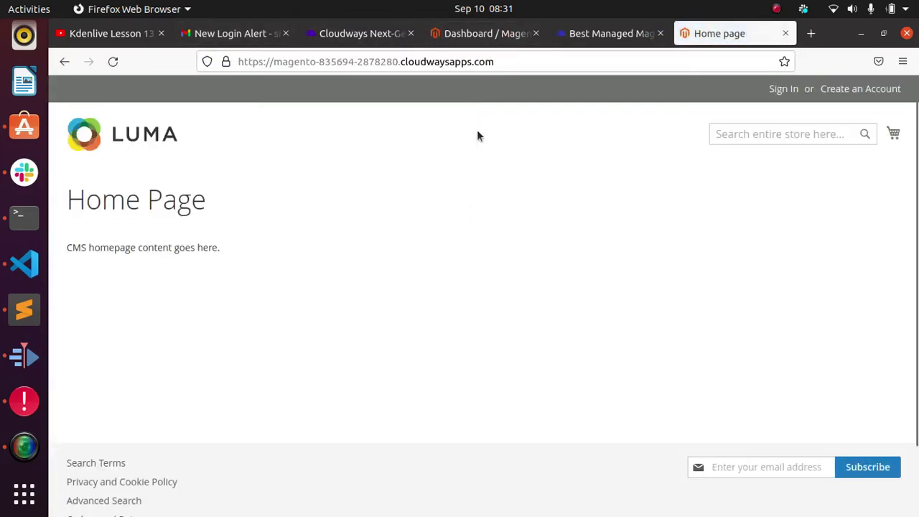
# Launch the database manager for the application's MySQL database, and return to the Cloudways access details
pyautogui.click(366, 36)
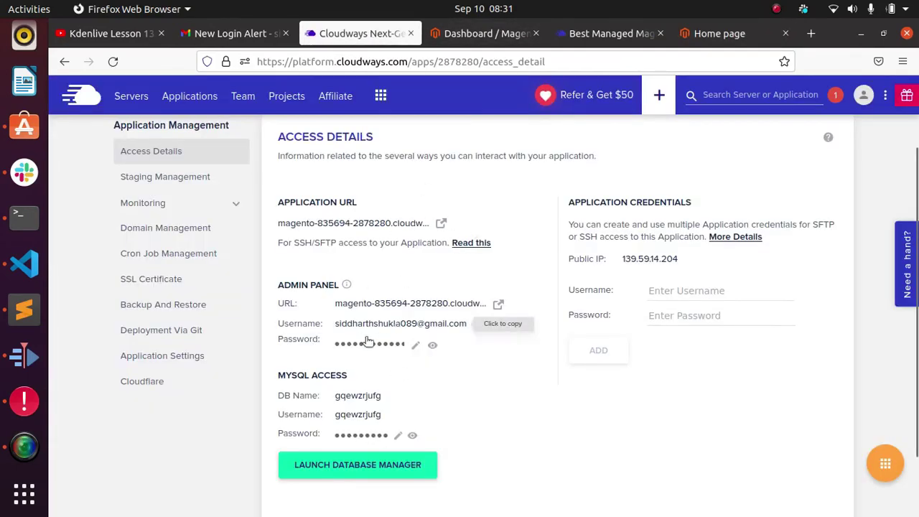
pyautogui.click(359, 464)
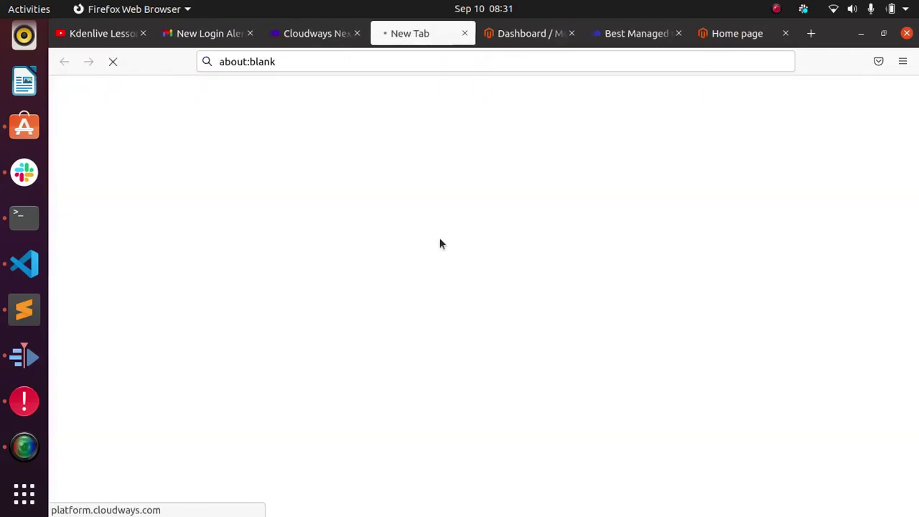
pyautogui.click(318, 35)
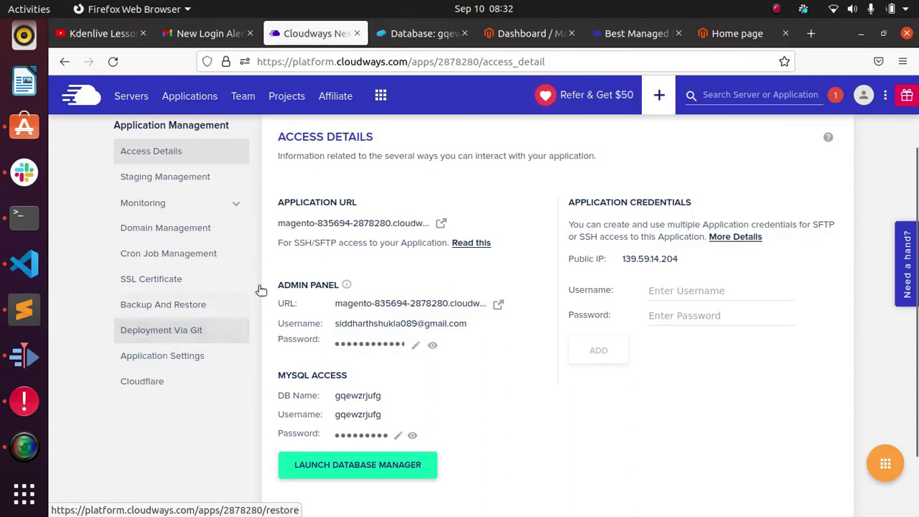
# Look through the Deployment via Git and Domain Management pages and the Analytics and Logs options under Monitoring
pyautogui.click(176, 332)
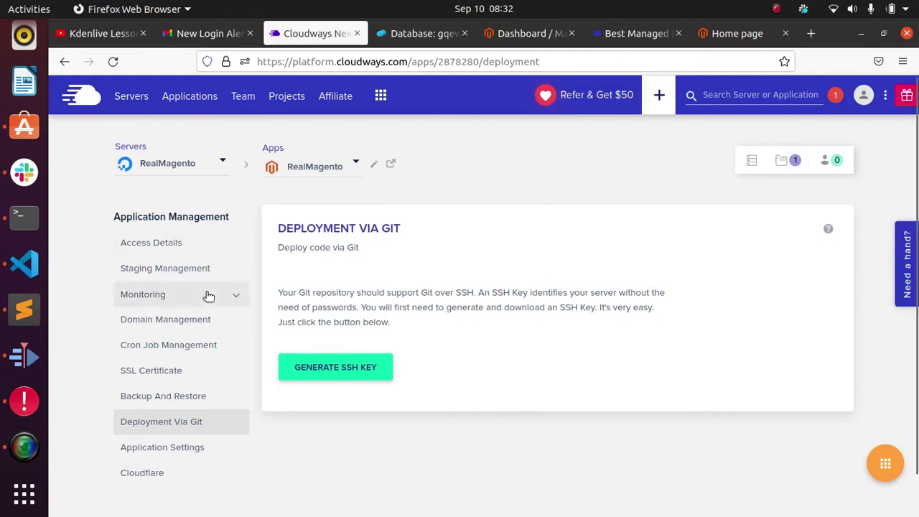
pyautogui.click(180, 321)
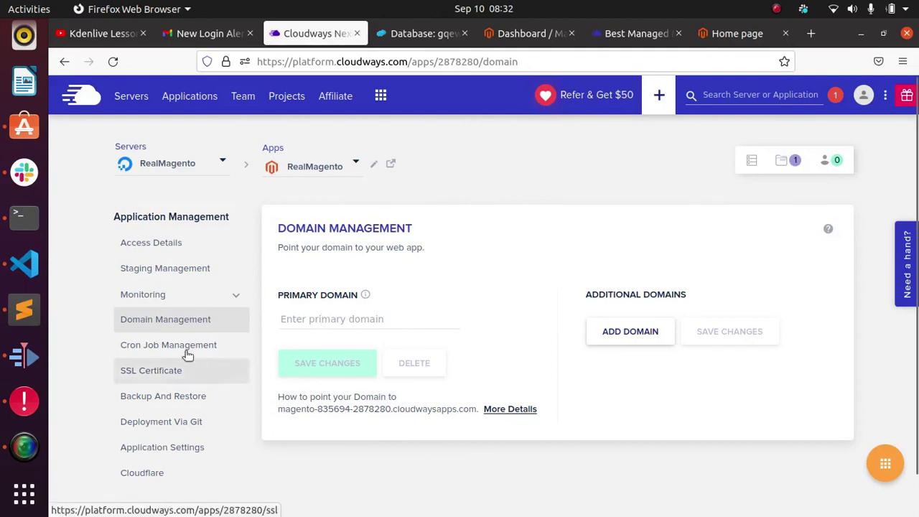
pyautogui.click(186, 299)
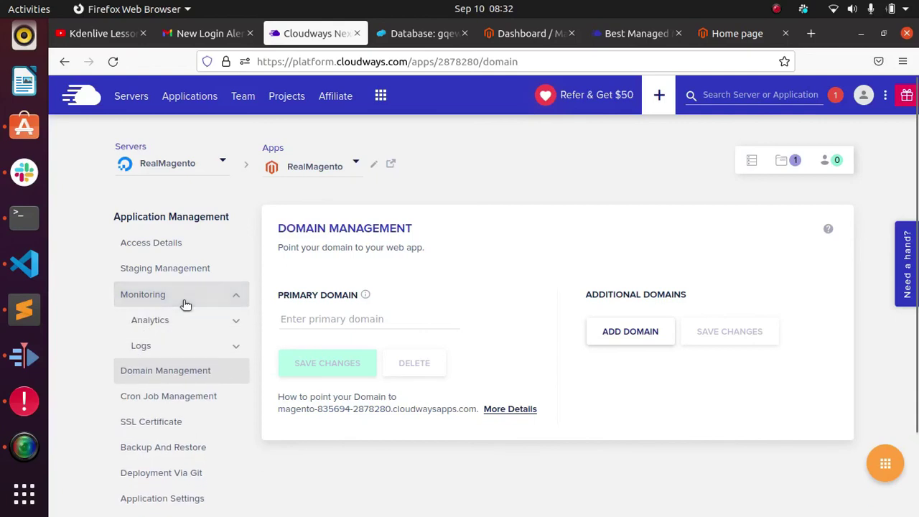
pyautogui.click(177, 316)
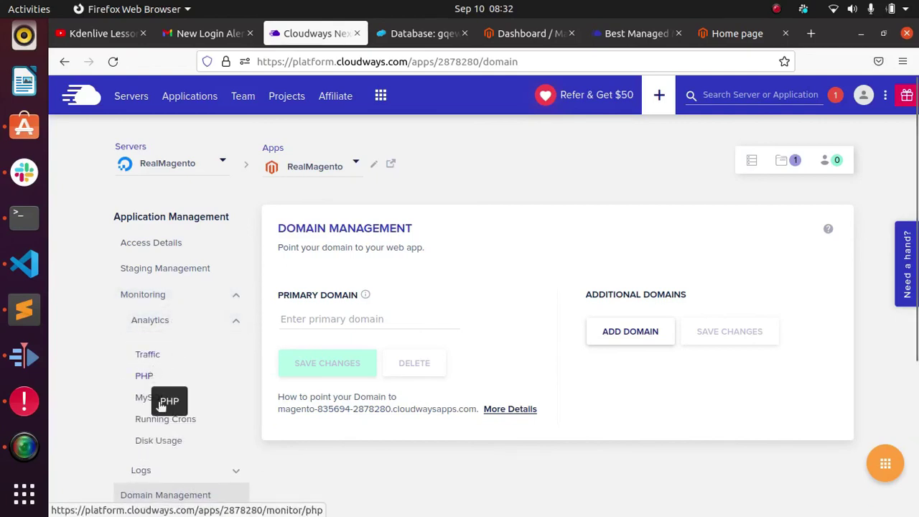
pyautogui.scroll(-3, 164, 469)
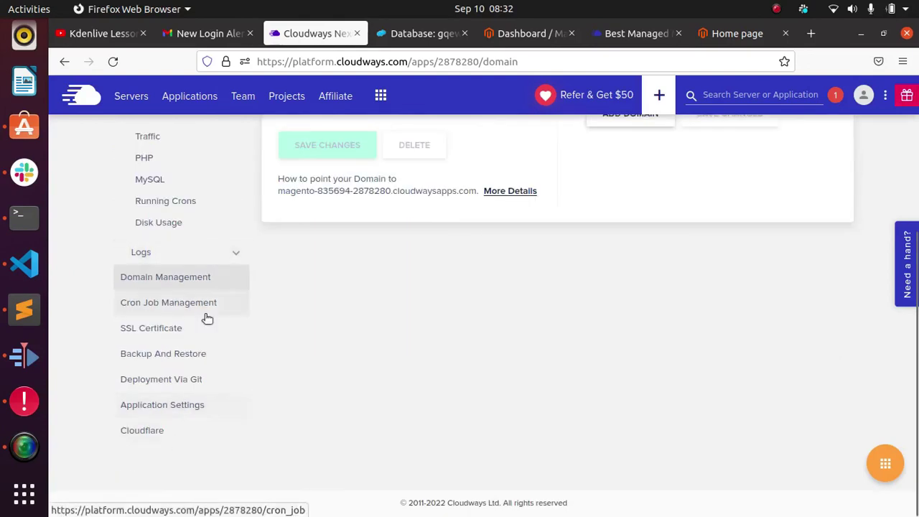
pyautogui.click(226, 260)
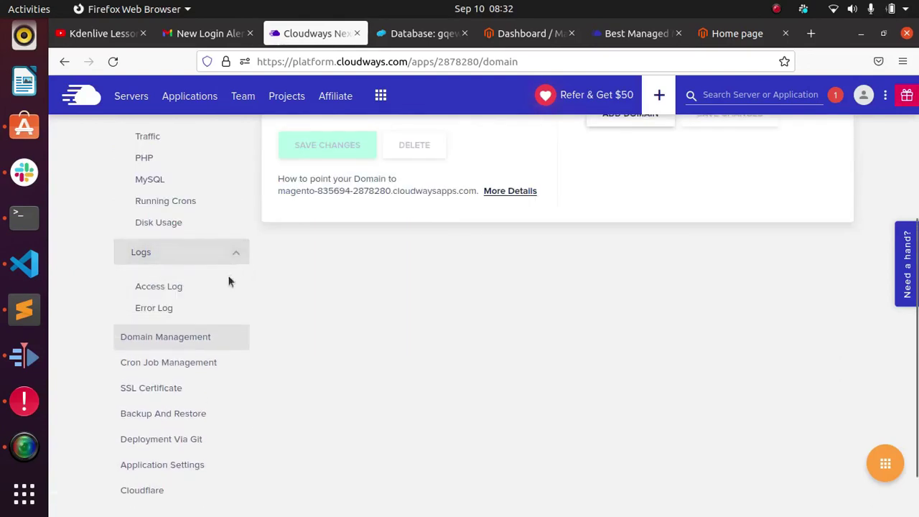
# Open the application's access logs and view the Apache and NGINX logs
pyautogui.click(164, 292)
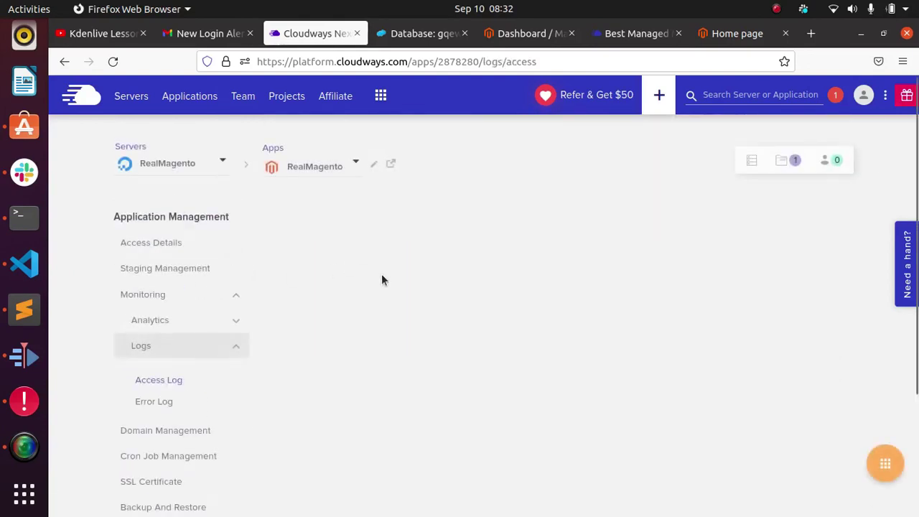
pyautogui.scroll(-3, 388, 302)
pyautogui.scroll(4, 390, 301)
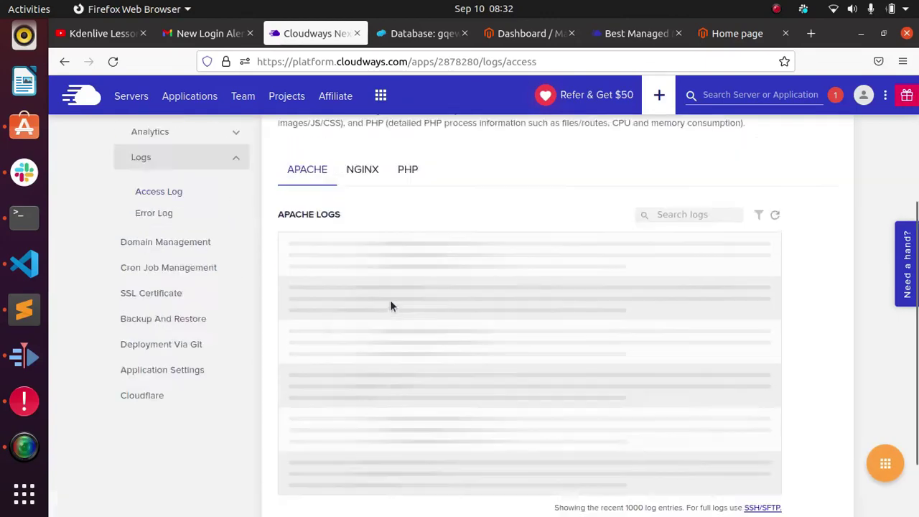
pyautogui.scroll(-3, 371, 263)
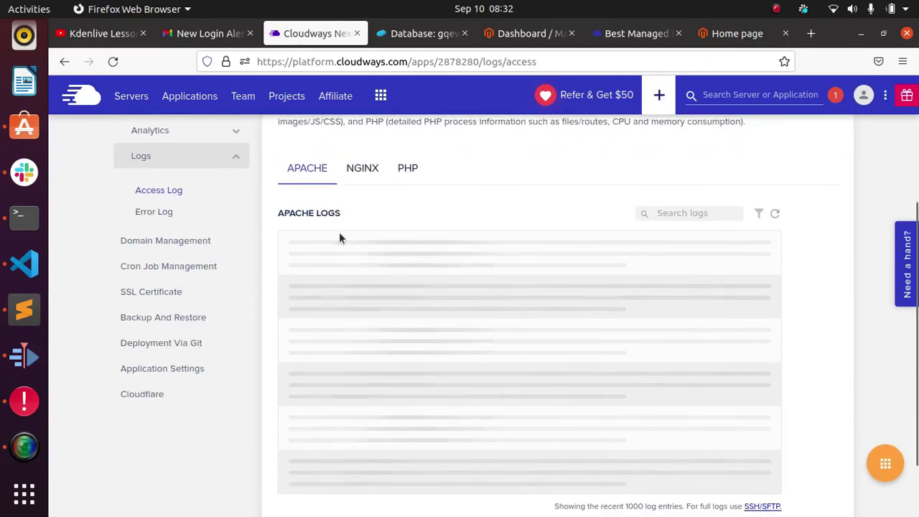
pyautogui.click(363, 173)
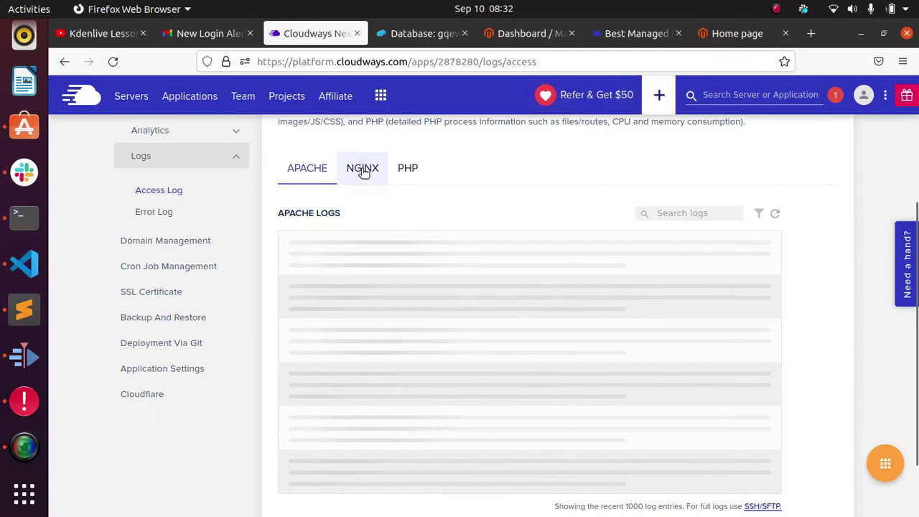
pyautogui.scroll(3, 445, 180)
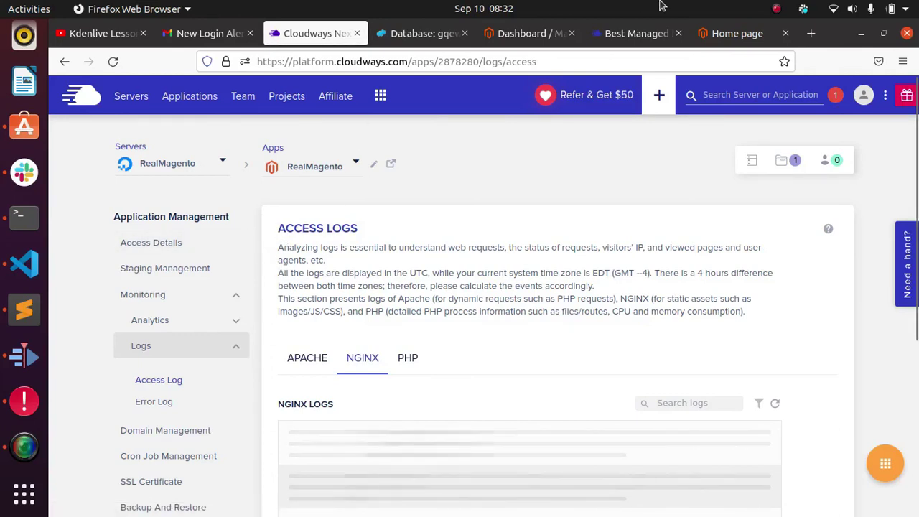
pyautogui.click(776, 10)
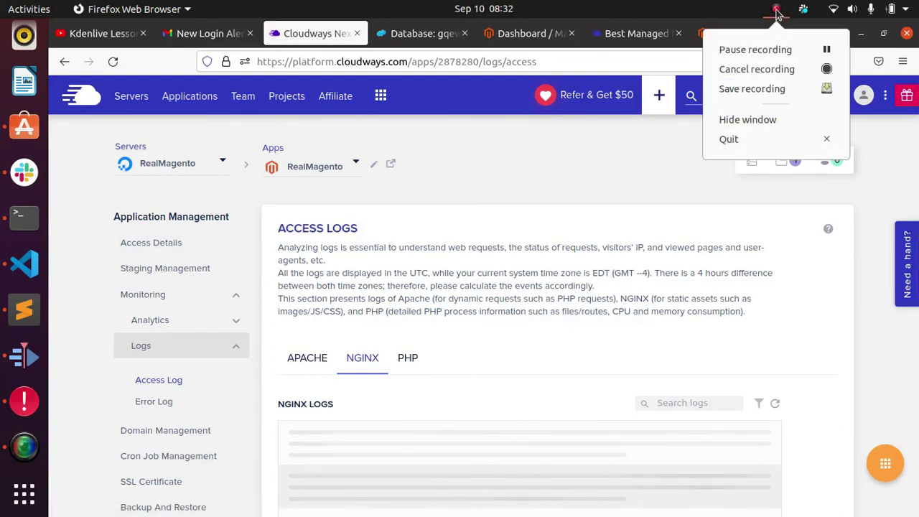